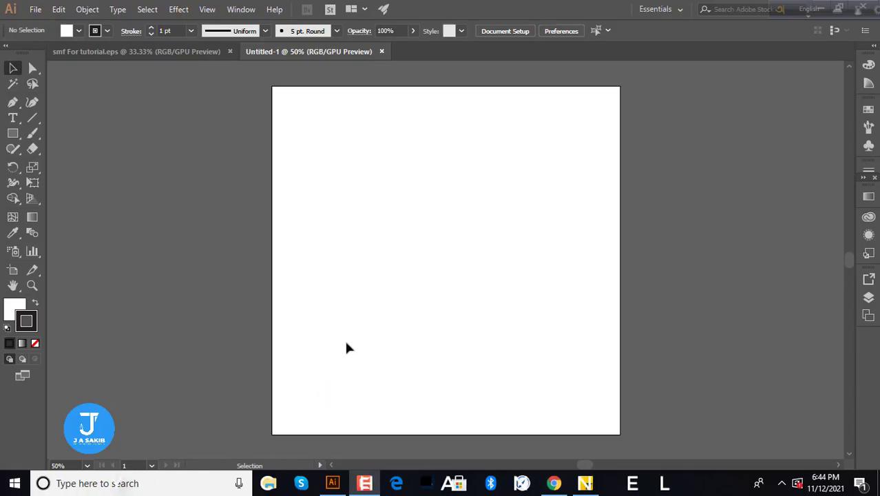
Copy the orange, black and red swatches from smf For tutorial.eps and paste them beside the Untitled-1 artboard.
click(91, 51)
click(244, 181)
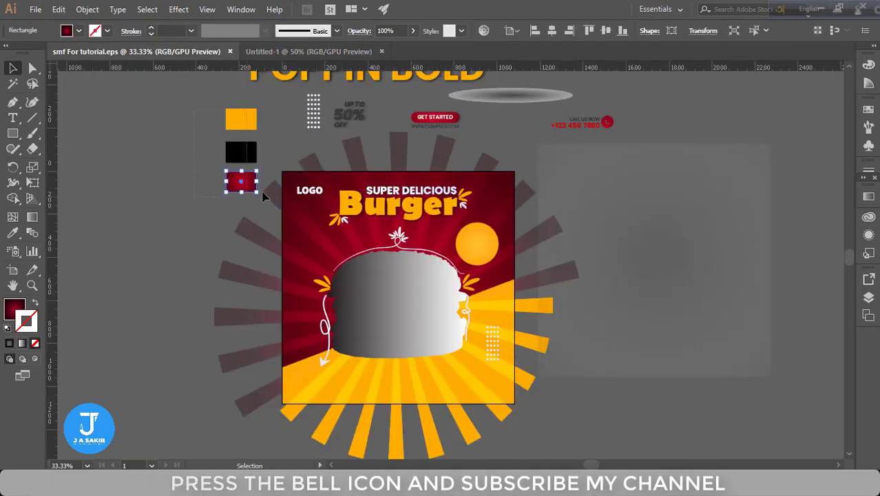
click(267, 52)
drag(201, 177, 203, 178)
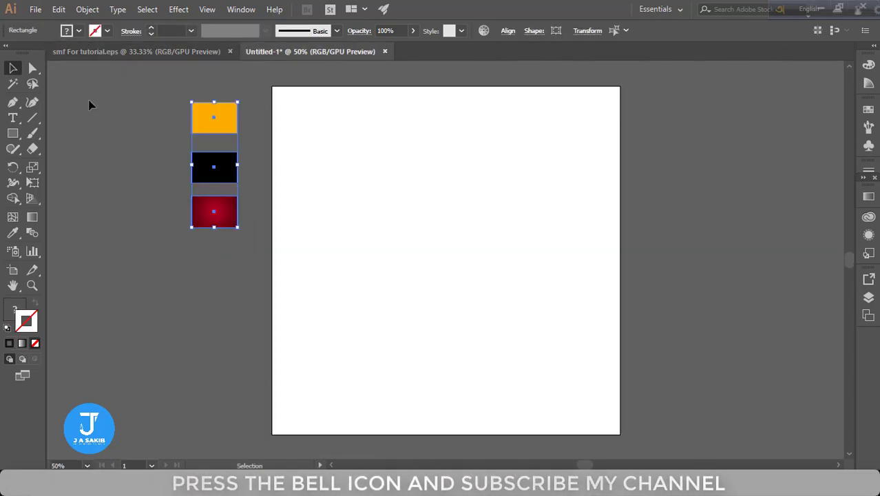
click(88, 101)
Check in File > New that the document size is 1080×1080 px.
click(35, 9)
click(41, 22)
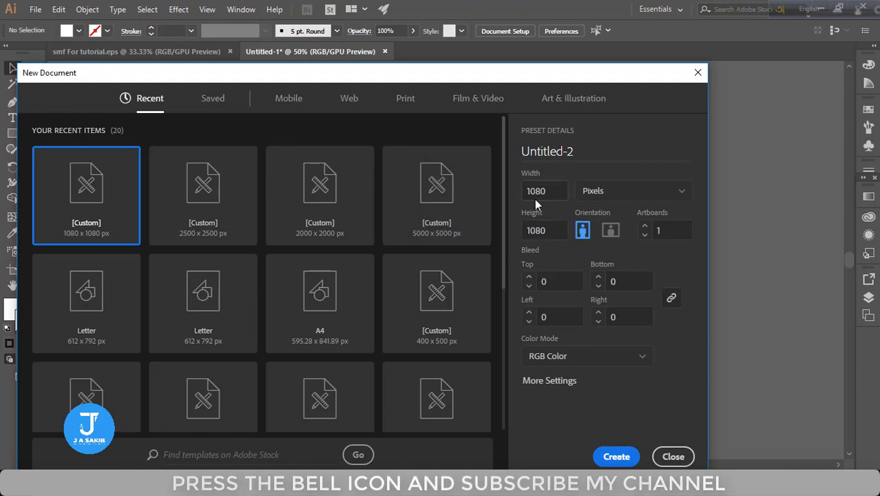
click(672, 456)
Draw a 1080×1080 px rectangle centred on the artboard.
click(13, 133)
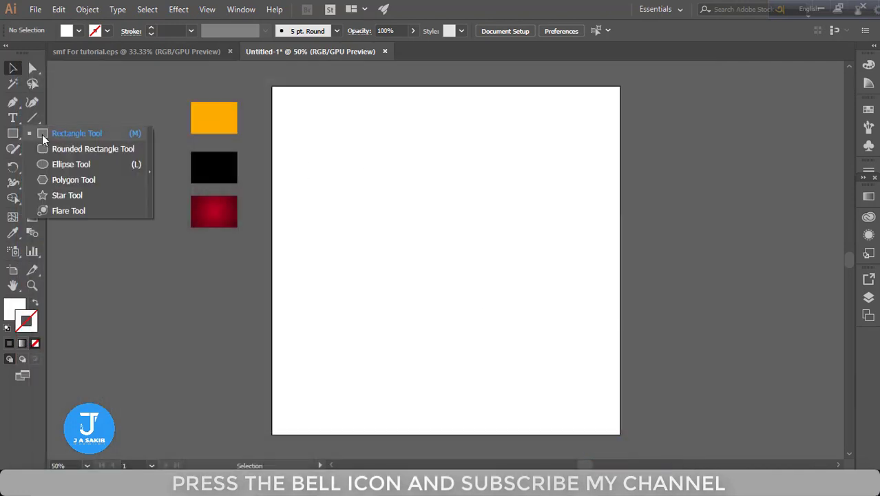
click(69, 133)
click(461, 151)
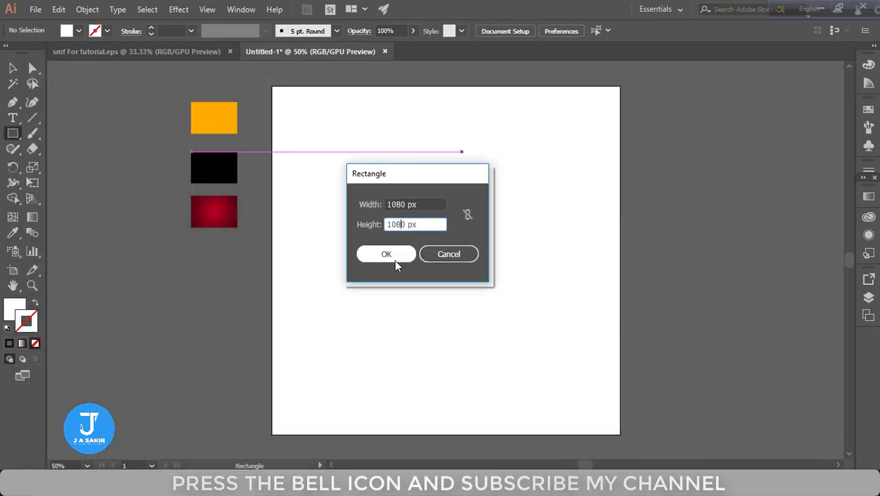
click(386, 254)
click(551, 31)
click(605, 30)
Fill the rectangle with the red gradient swatch, running the gradient from top to bottom.
key(i)
click(213, 211)
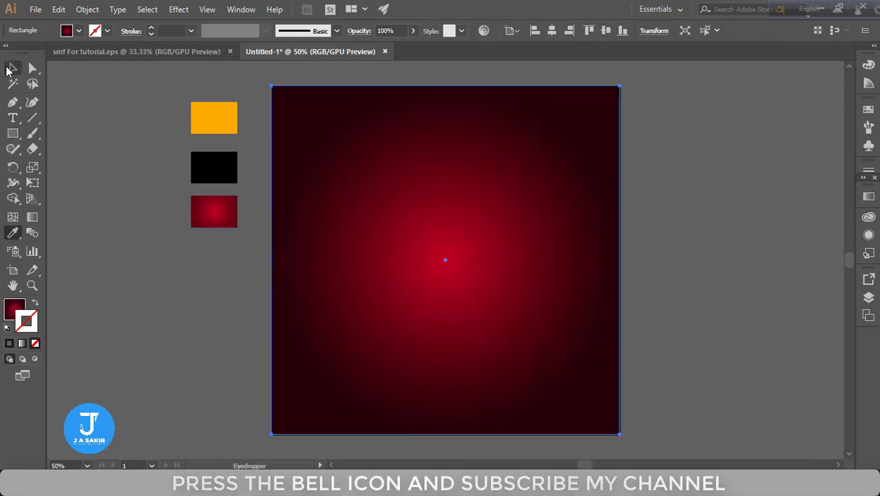
click(32, 218)
scroll(446, 87, up, 1)
click(7, 314)
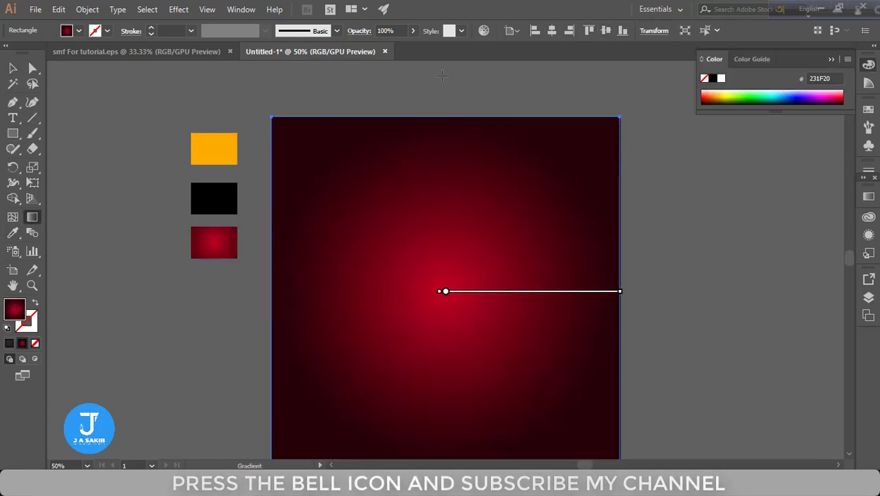
drag(446, 118, 447, 444)
key(v)
scroll(486, 173, up, 1)
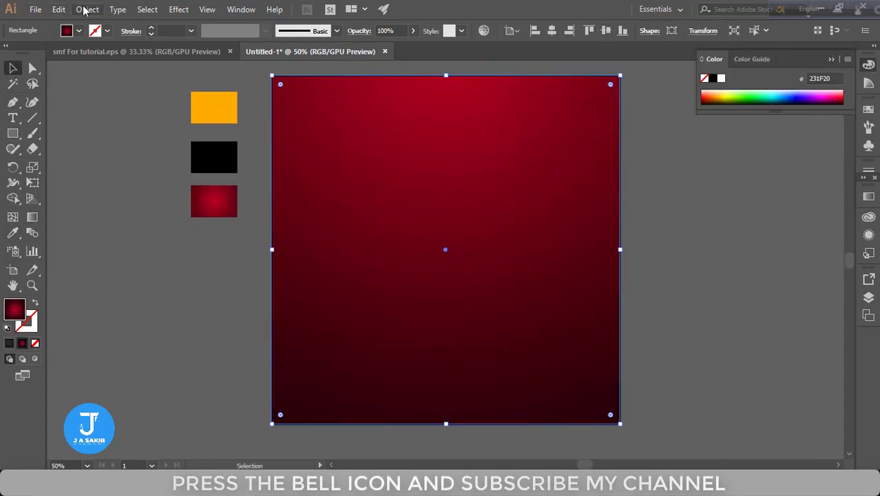
Create an inset offset path frame inside the red rectangle.
click(84, 9)
click(362, 338)
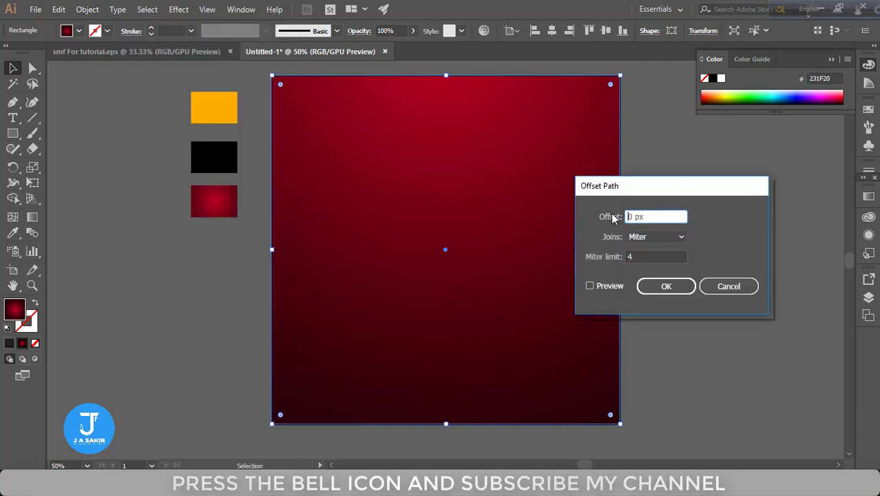
click(605, 285)
click(663, 288)
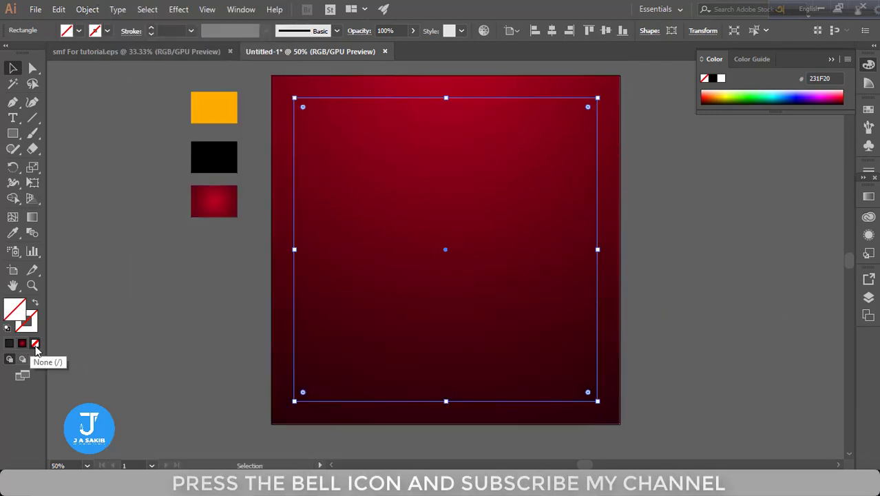
key(ctrl+shift+a)
Lock the outer red background rectangle in place.
click(285, 293)
click(86, 9)
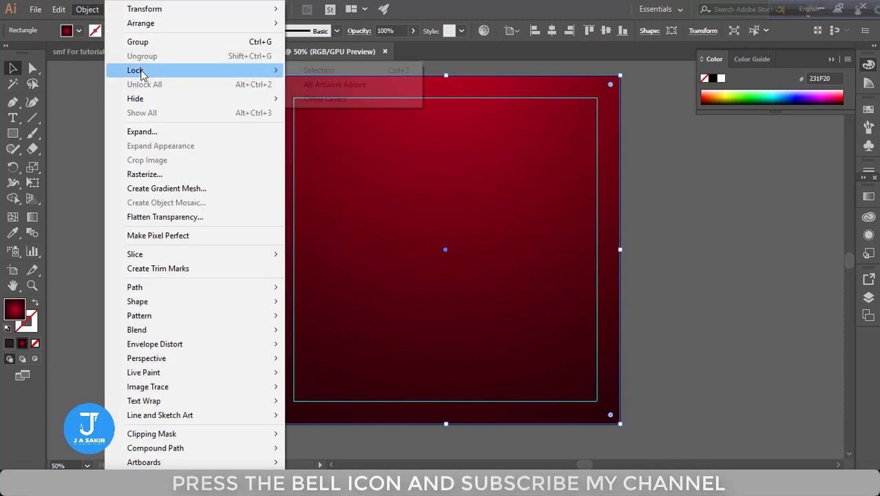
click(331, 68)
scroll(172, 137, down, 1)
click(13, 133)
Draw a large polygon, reduce it to three sides, and rotate the triangle to point left.
click(12, 102)
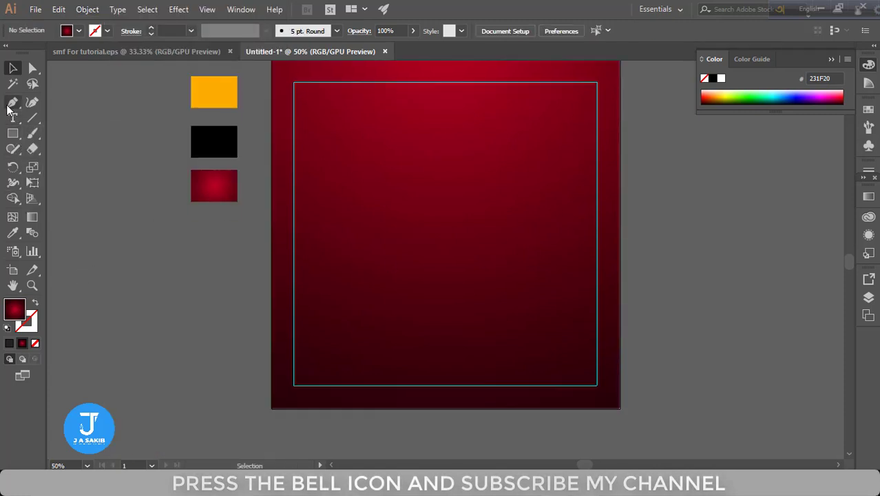
click(12, 102)
click(12, 133)
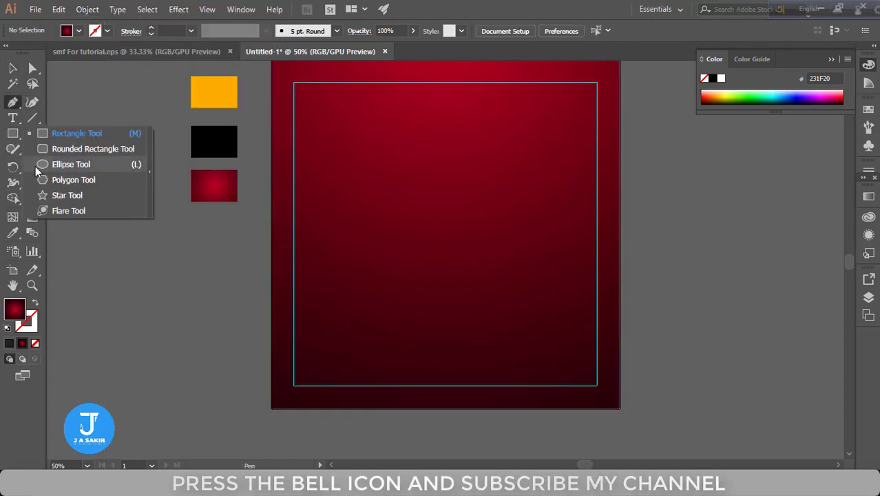
click(73, 180)
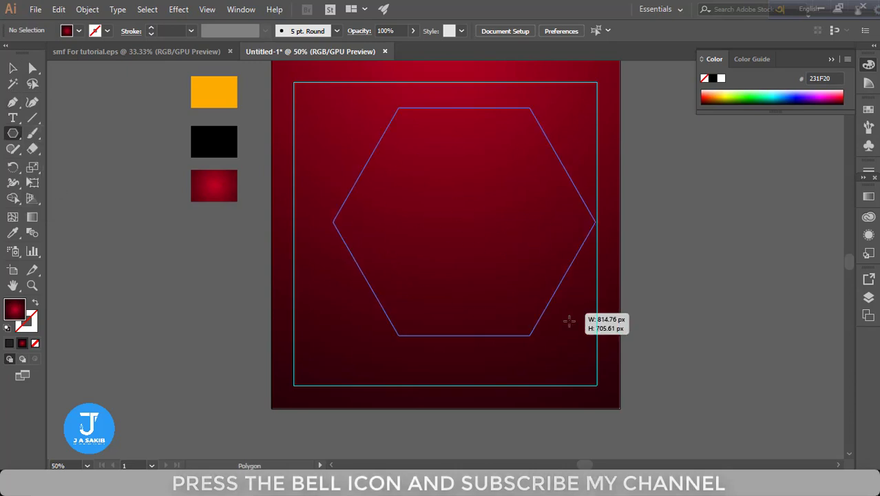
drag(569, 321, 569, 321)
click(647, 31)
drag(566, 48, 526, 52)
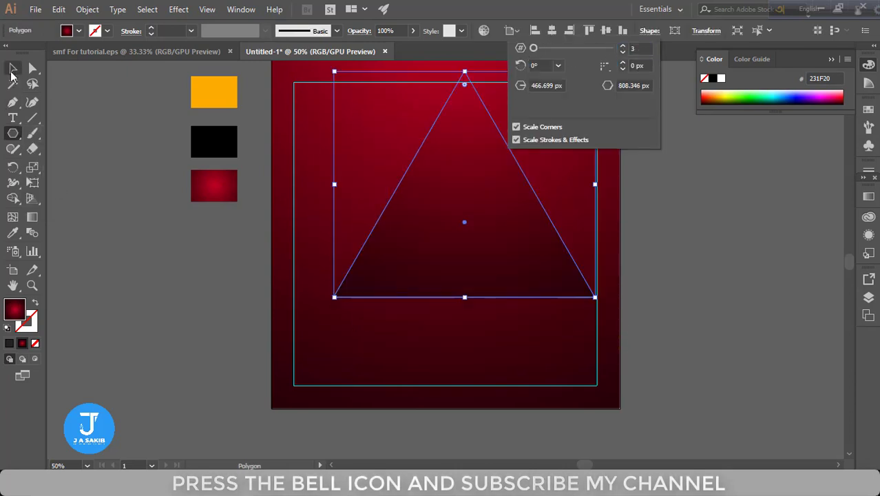
click(12, 68)
drag(597, 303, 584, 110)
Fill the triangle with the orange swatch and scale it up over the background.
key(i)
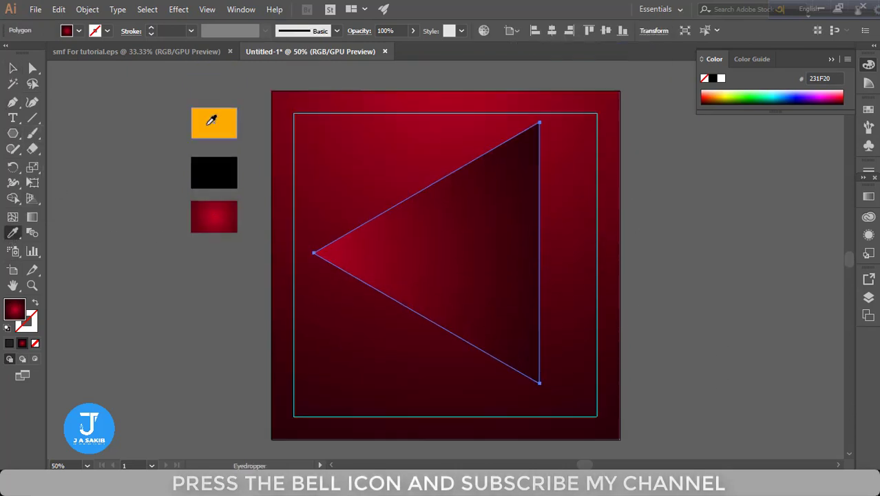
click(212, 120)
scroll(216, 103, down, 2)
key(v)
mouse_move(540, 305)
mouse_down()
mouse_move(605, 381)
mouse_move(642, 357)
mouse_up()
scroll(673, 274, up, 1)
scroll(673, 274, up, 2)
Trim the orange triangle to the square with Shape Builder and lower the wedge's top edge.
key(shift+m)
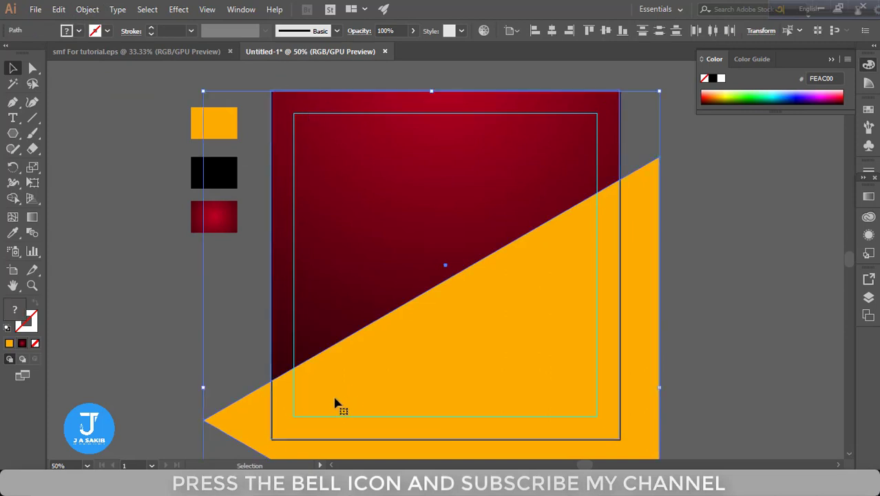
scroll(338, 403, down, 2)
alt+click(220, 384)
scroll(221, 384, up, 2)
key(v)
click(413, 324)
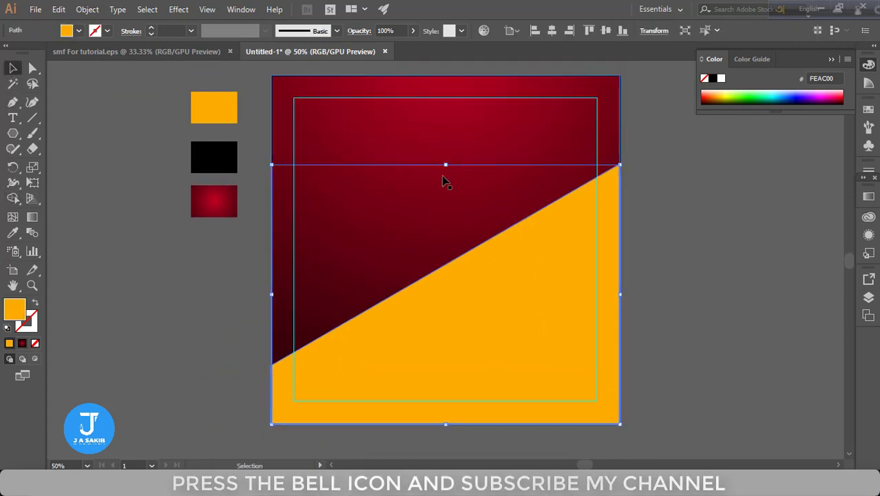
drag(444, 165, 444, 208)
click(657, 277)
scroll(358, 206, up, 2)
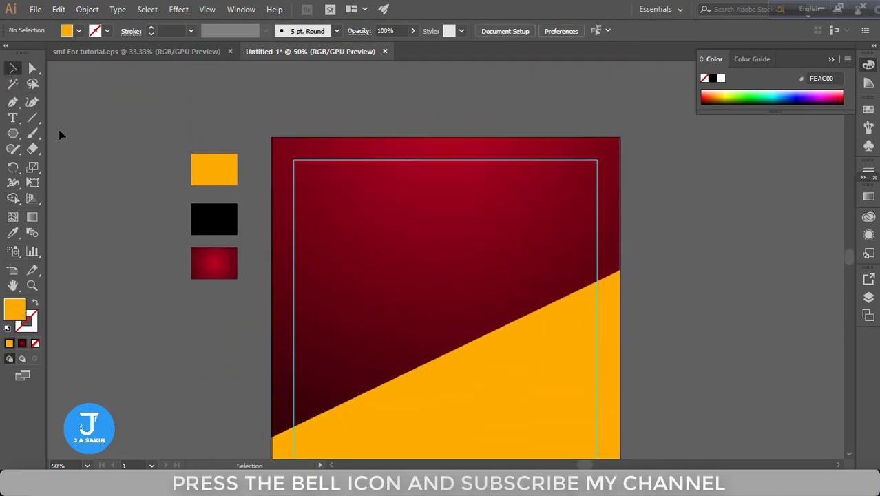
Look over the burger design document, clear its selection, and return to Untitled-1.
click(113, 51)
scroll(501, 385, up, 2)
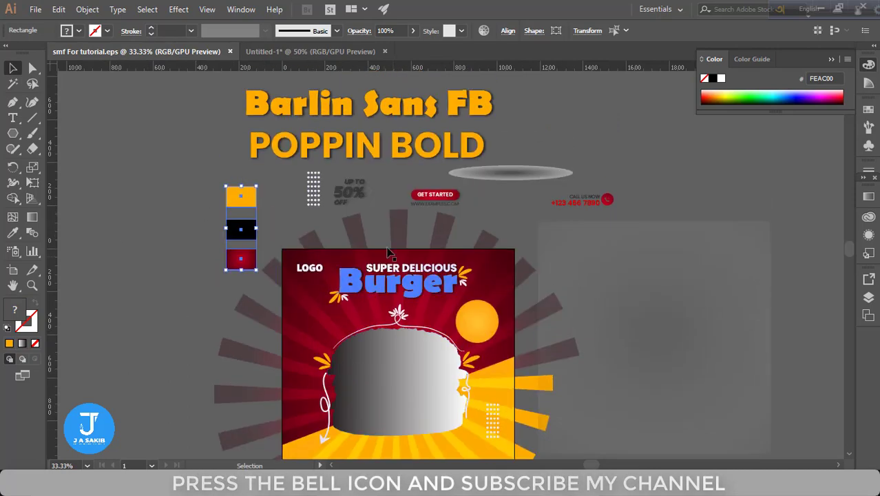
scroll(500, 386, down, 2)
click(173, 310)
click(309, 51)
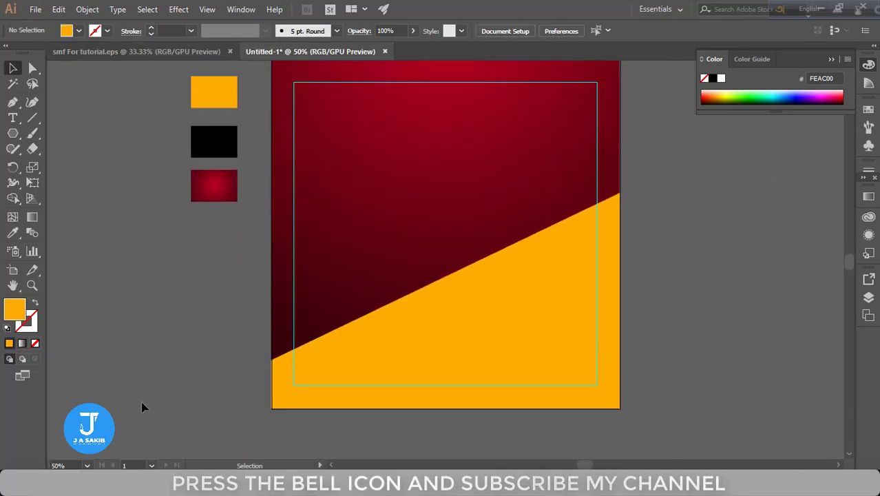
Draw a thin ray shape with the Pen and fill it with the red gradient.
drag(13, 102, 69, 101)
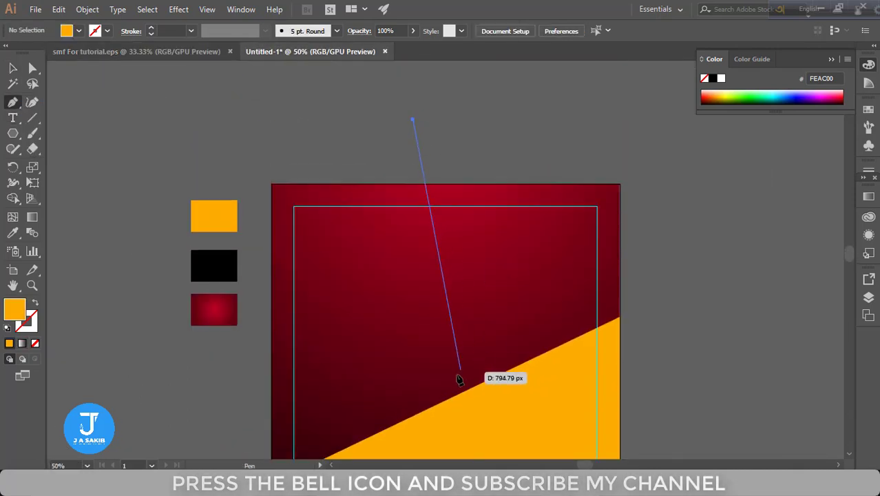
click(454, 372)
scroll(482, 110, up, 2)
click(459, 109)
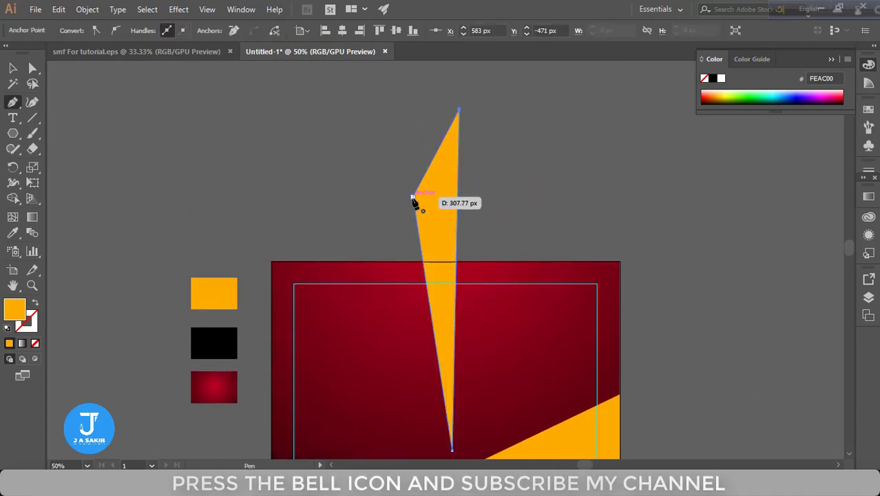
click(413, 198)
scroll(413, 206, down, 3)
key(i)
click(309, 262)
scroll(378, 172, down, 1)
key(v)
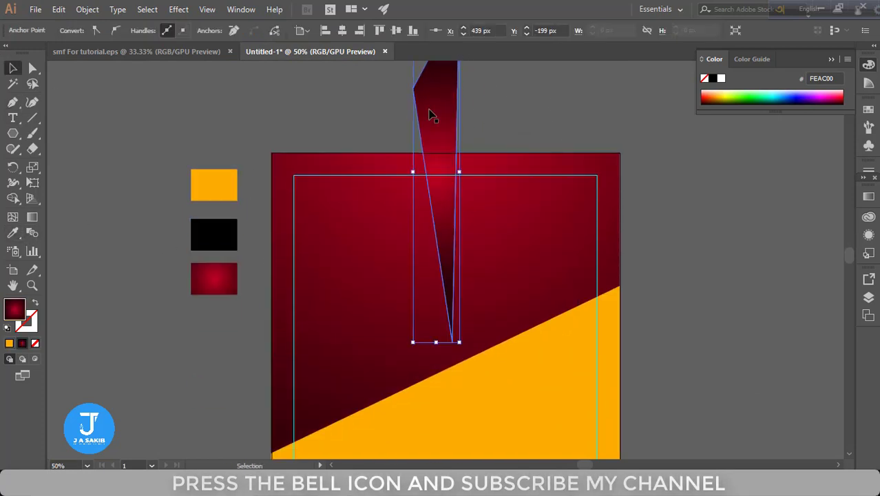
Set the ray's blend mode to Screen and its opacity to 68%.
click(357, 31)
click(255, 55)
click(246, 142)
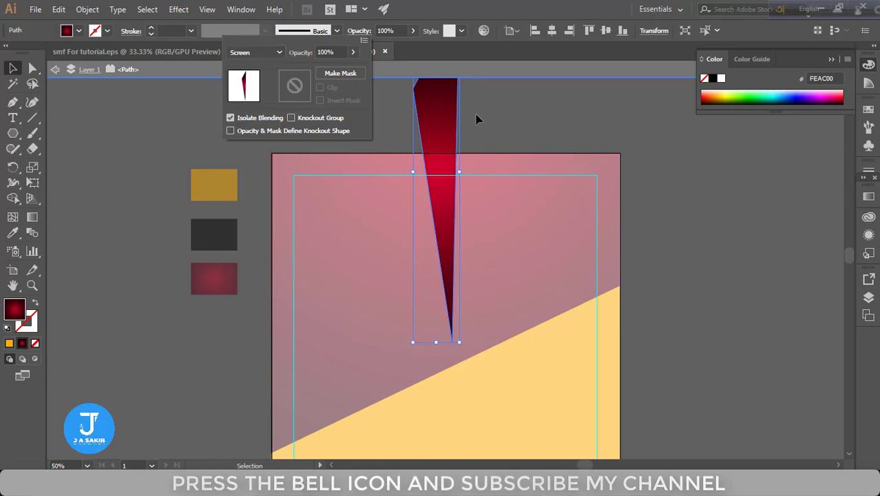
click(477, 118)
click(446, 128)
click(412, 31)
drag(407, 43, 393, 44)
scroll(460, 236, down, 3)
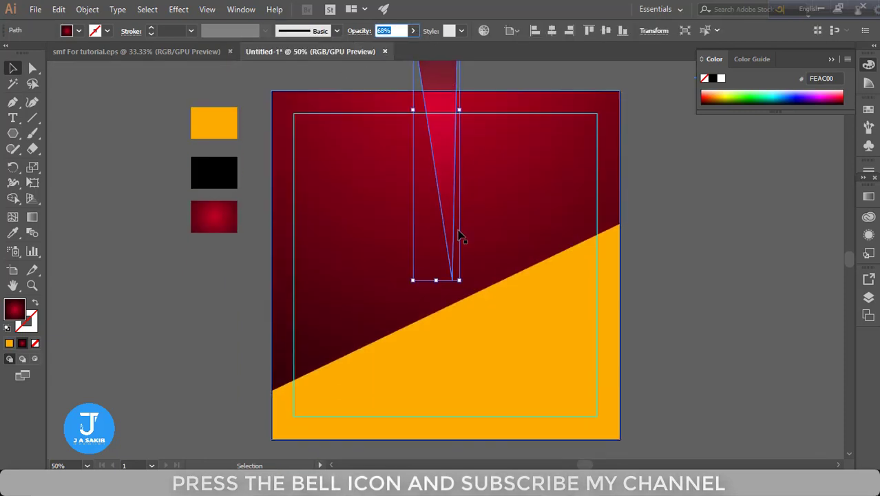
Rotate-copy the ray by 360/20 (18°) around its point and repeat with Ctrl+D.
click(12, 168)
click(435, 106)
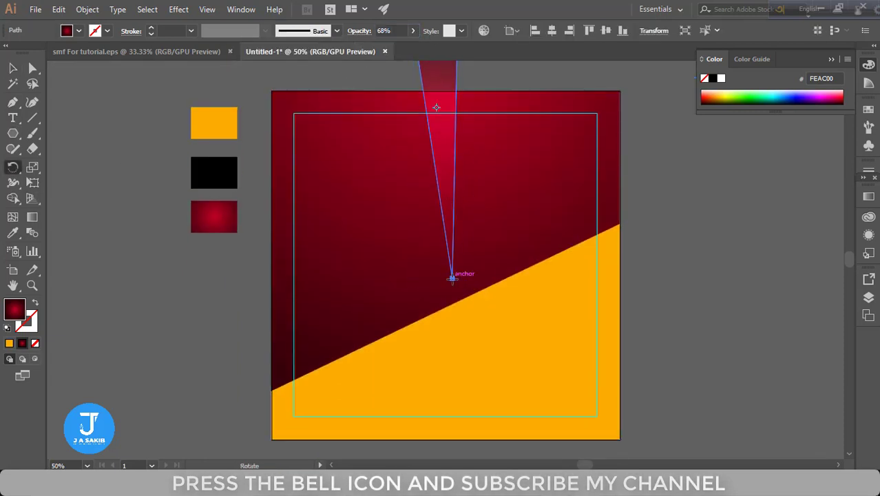
alt+click(452, 277)
text(360/)
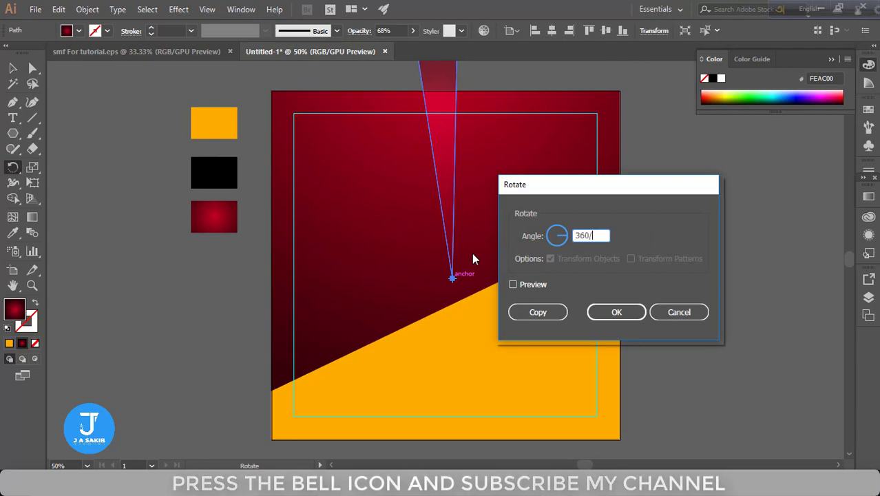
text(20)
click(512, 284)
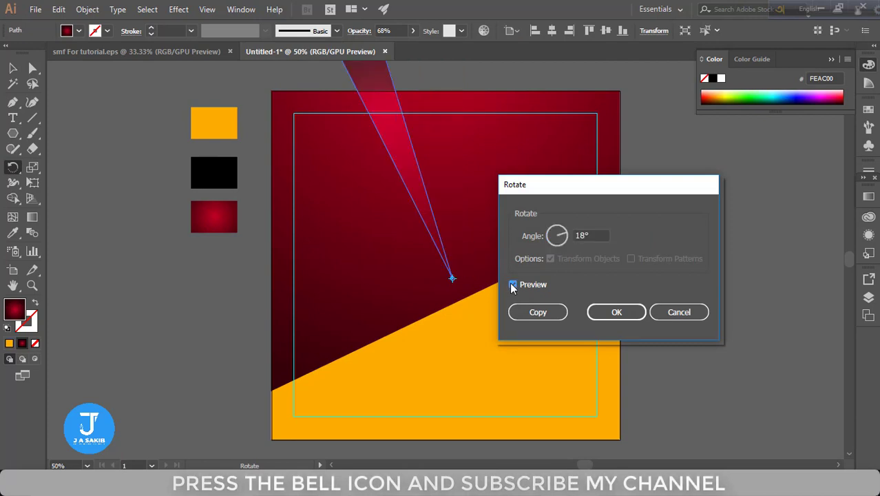
click(537, 312)
key(ctrl+d)
key(ctrl+d)
key(ctrl+d)
key(ctrl+d)
key(ctrl+d)
key(ctrl+d)
key(ctrl+d)
key(ctrl+d)
key(ctrl+d)
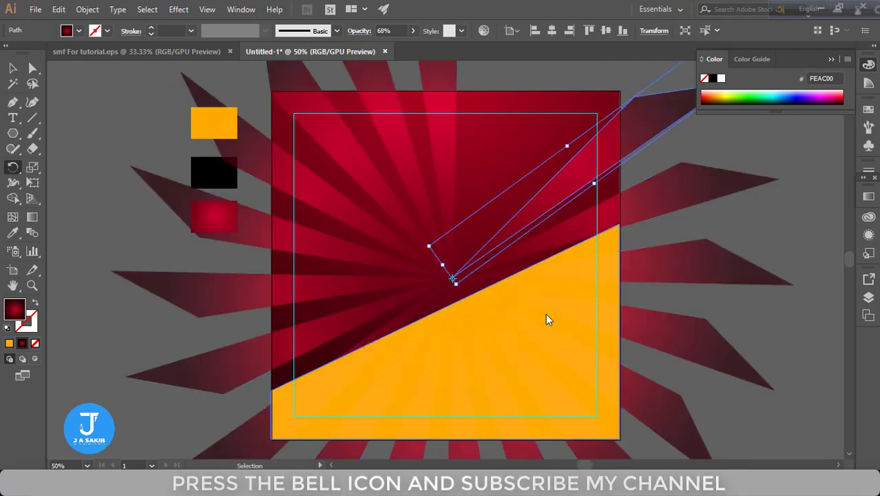
key(ctrl+d)
Select all the rays and group them.
key(v)
scroll(359, 388, down, 3)
shift+click(228, 354)
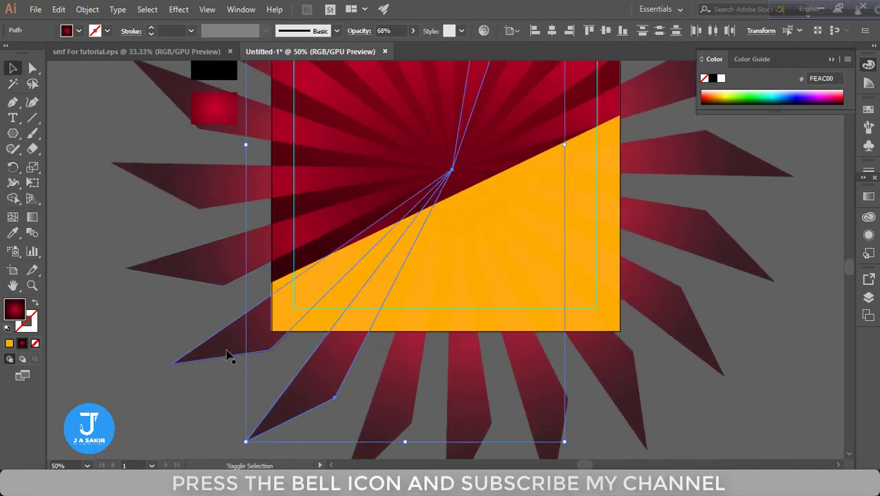
shift+click(689, 222)
scroll(690, 329, up, 3)
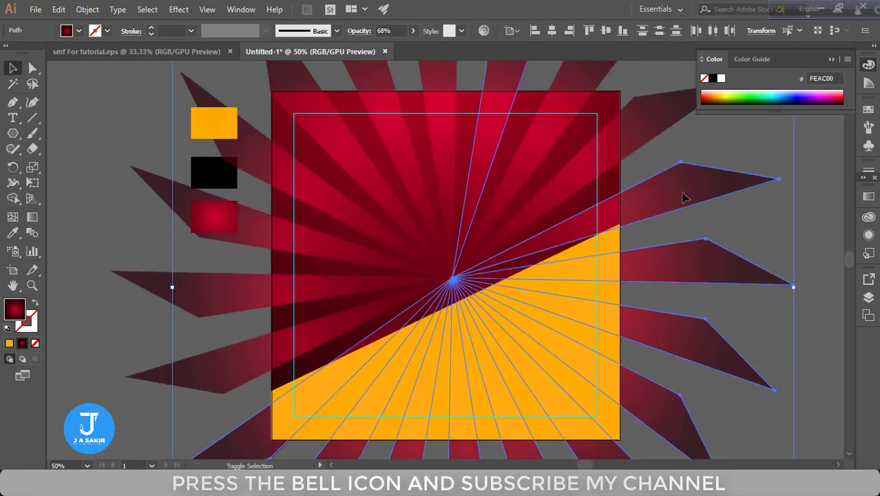
scroll(682, 198, up, 2)
shift+click(564, 125)
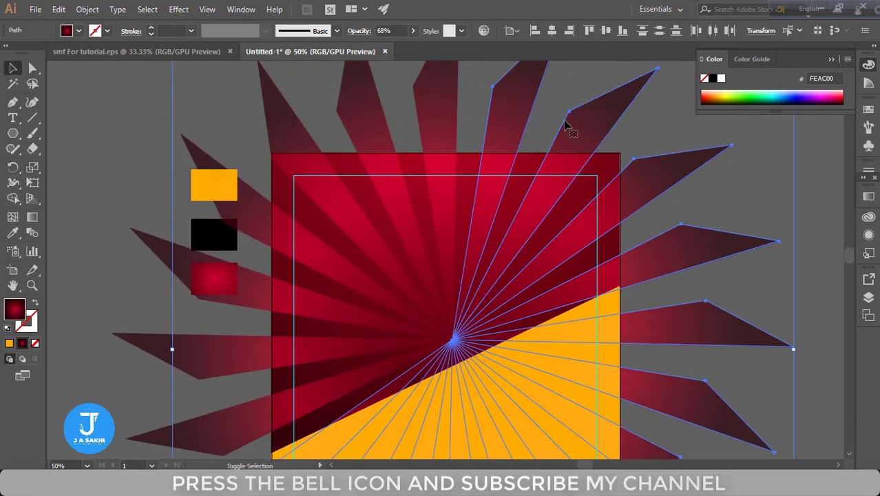
shift+click(164, 369)
right_click(202, 382)
click(253, 205)
Send the ray group backward, apply a blend mode, nudge it down, and lower its opacity.
scroll(253, 222, down, 3)
right_click(274, 225)
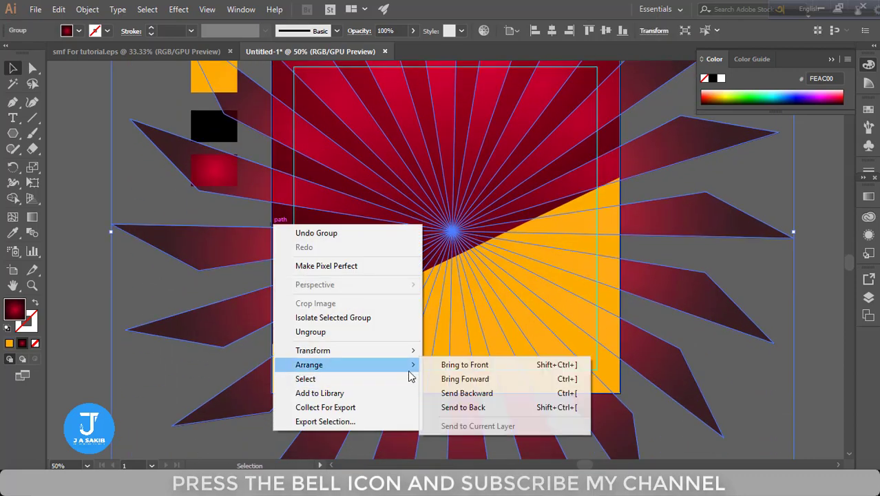
click(463, 407)
click(358, 31)
click(255, 52)
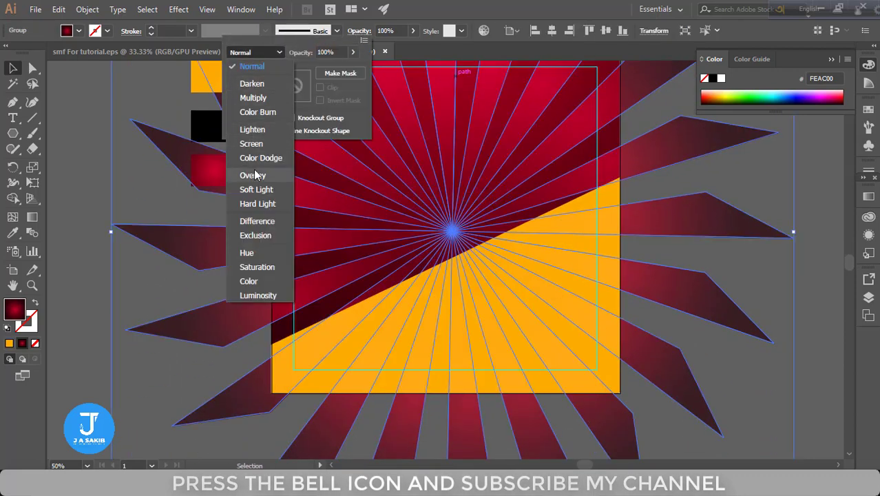
click(253, 175)
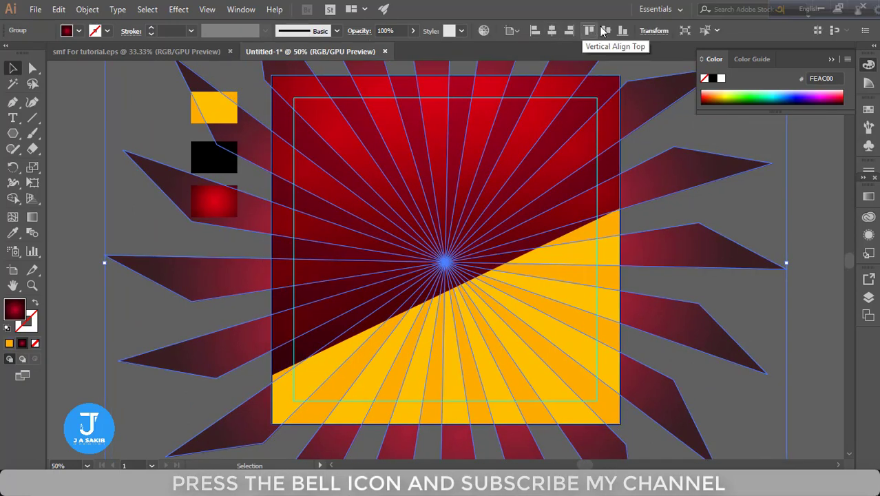
drag(535, 186, 563, 230)
click(734, 244)
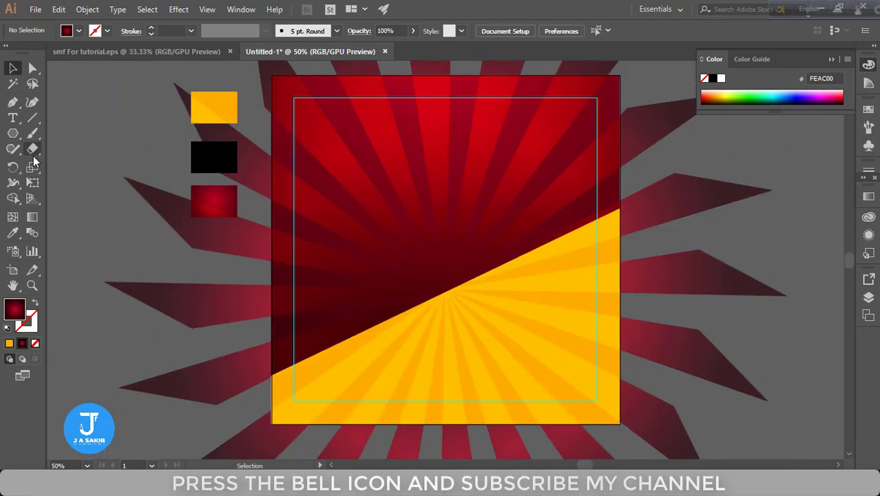
key(ctrl+z)
drag(411, 46, 398, 46)
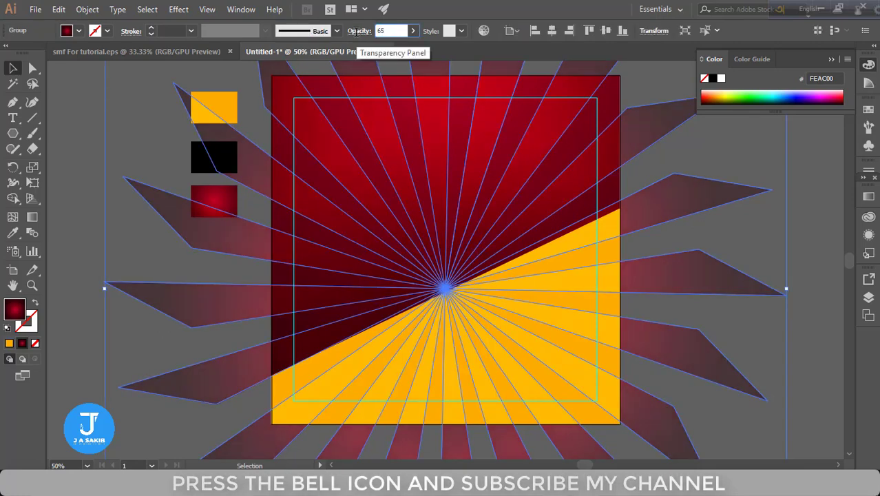
Move the three colour swatches further left, away from the artboard.
click(164, 146)
shift+click(213, 157)
shift+click(213, 201)
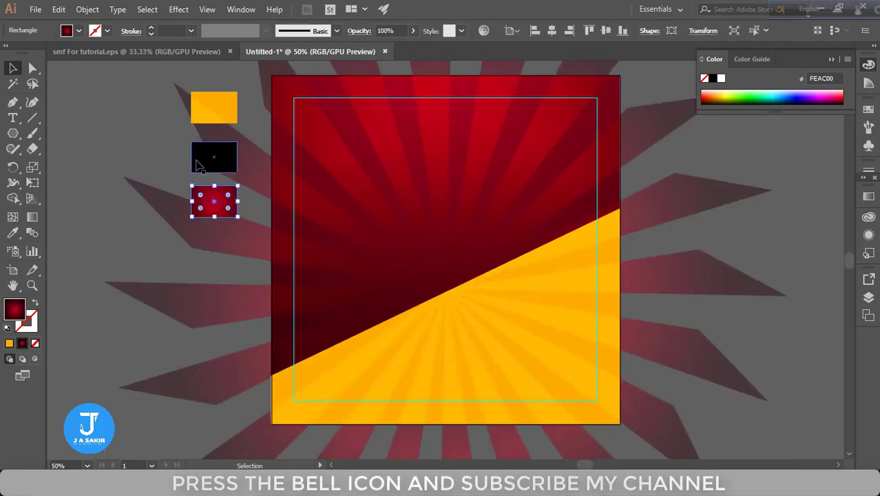
drag(199, 163, 86, 141)
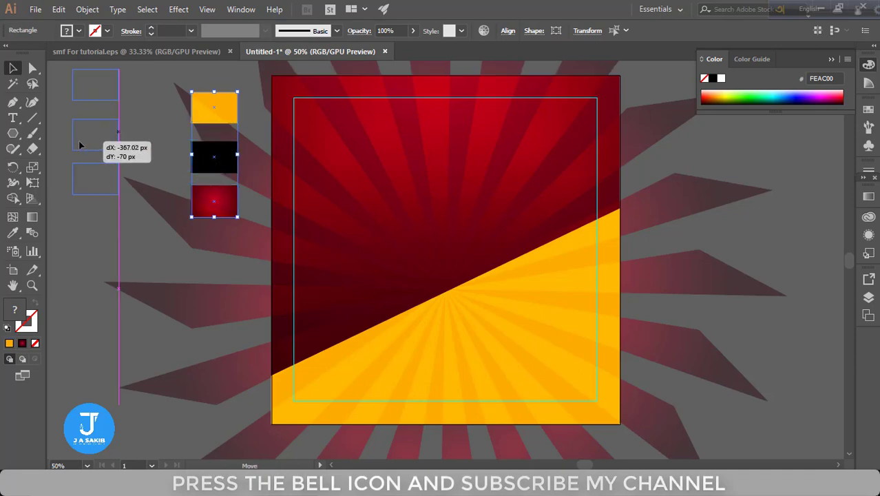
click(138, 158)
Draw a white 1080×1080 px square over the artboard.
click(163, 124)
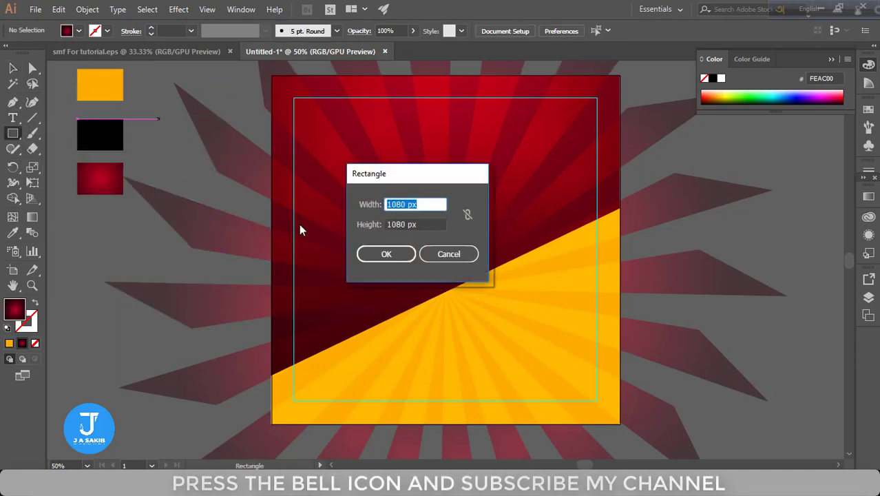
key(Return)
drag(263, 238, 372, 189)
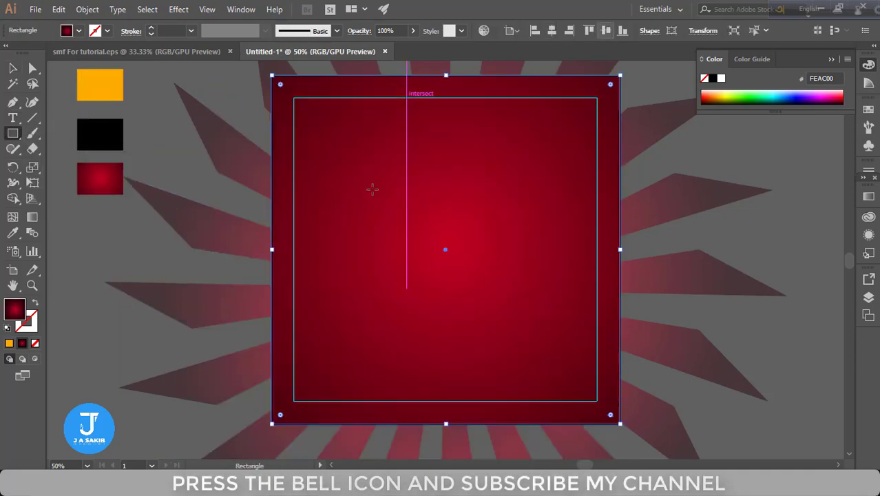
double_click(14, 311)
click(495, 214)
click(793, 212)
Select all artwork and make a clipping mask with the white square.
key(v)
key(ctrl+a)
right_click(437, 150)
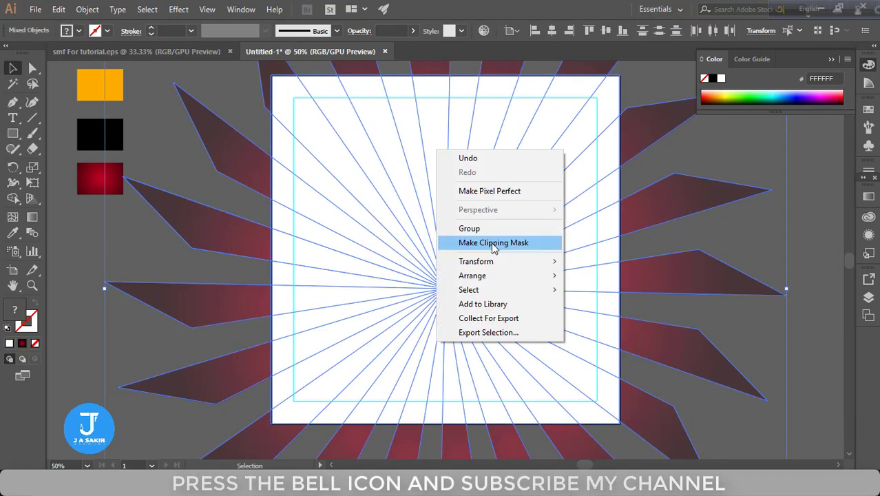
click(493, 242)
click(705, 225)
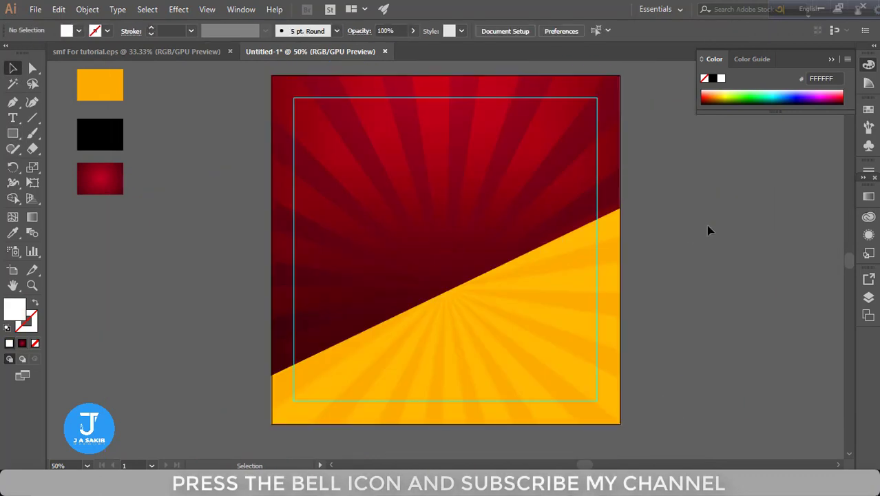
Bring the GET STARTED footer from smf For tutorial.eps to the bottom of the post.
click(168, 52)
mouse_move(424, 132)
mouse_down()
mouse_move(363, 349)
mouse_move(590, 396)
mouse_up()
click(675, 359)
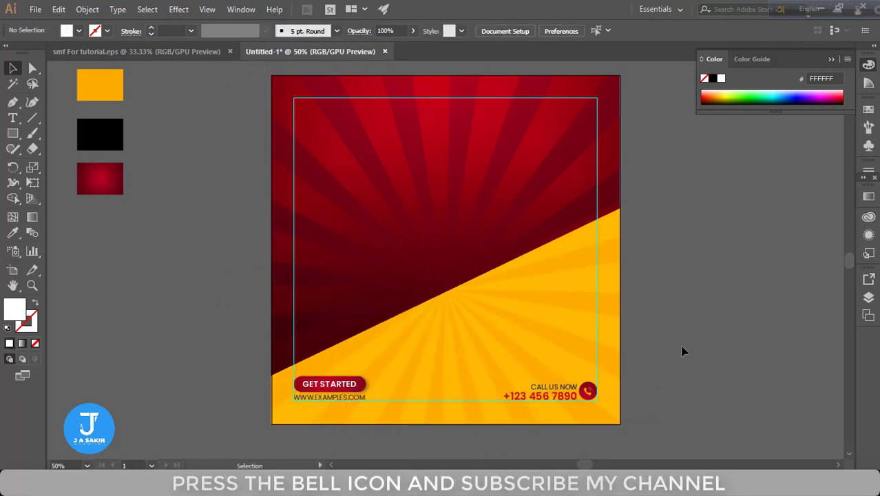
Drag in the burger photo, enlarge it, and centre it on the post.
click(156, 50)
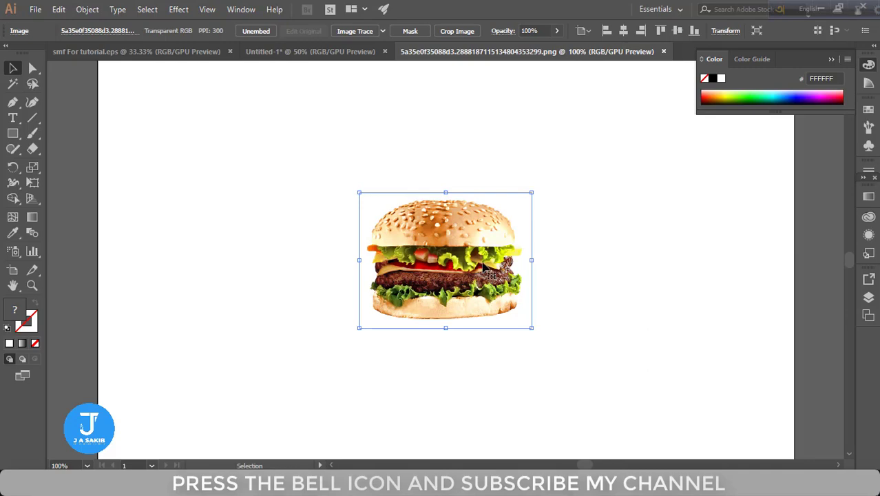
mouse_move(423, 270)
mouse_down()
mouse_move(163, 60)
mouse_move(518, 267)
mouse_move(620, 349)
mouse_up()
drag(496, 237, 438, 234)
Draw a large circle with a radial gradient fill and Color Dodge blend mode.
key(ctrl+shift+a)
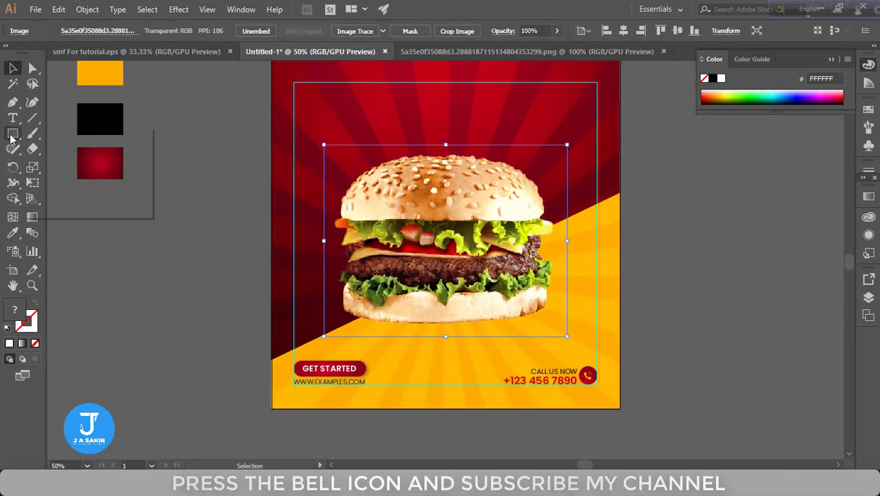
drag(228, 342, 288, 356)
click(868, 197)
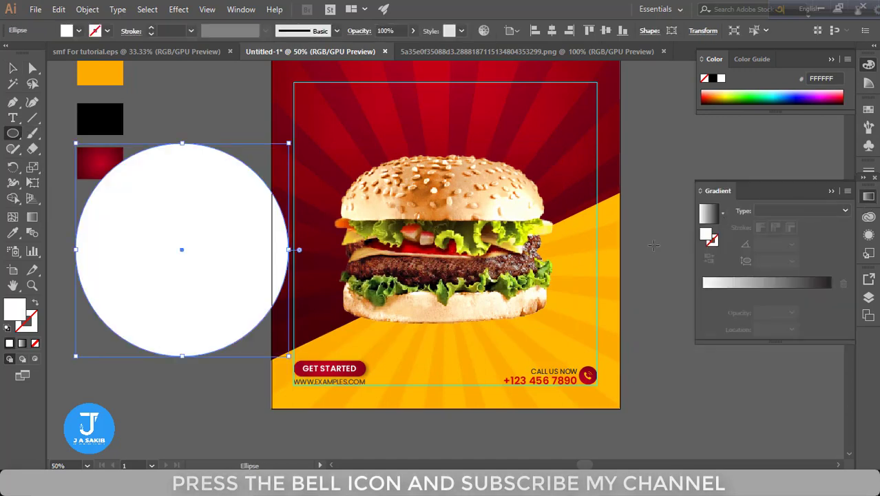
click(708, 213)
click(358, 31)
click(252, 53)
click(251, 160)
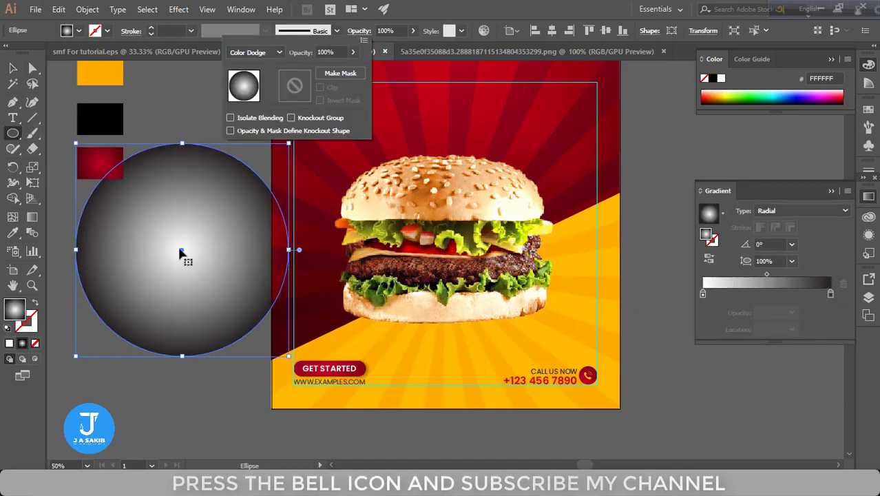
click(183, 251)
Place the glow circle behind the burger, fade its end stop to 10% opacity, and enlarge it.
drag(187, 254, 451, 245)
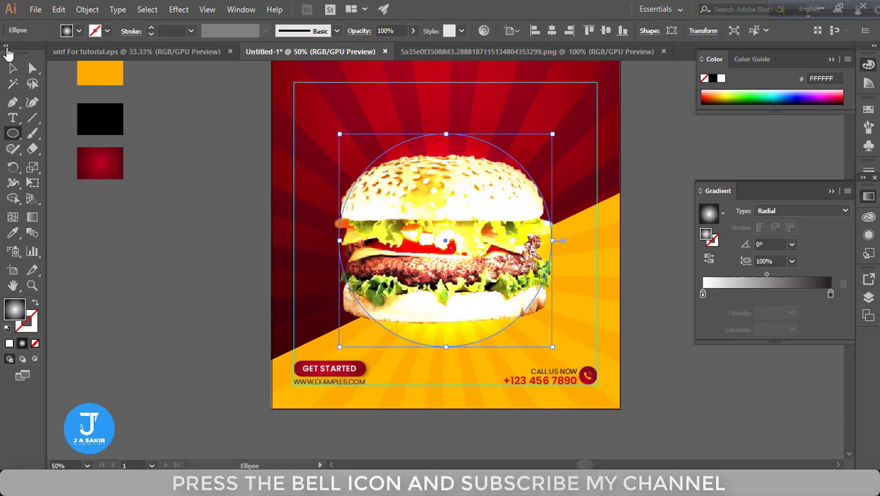
right_click(347, 311)
click(523, 266)
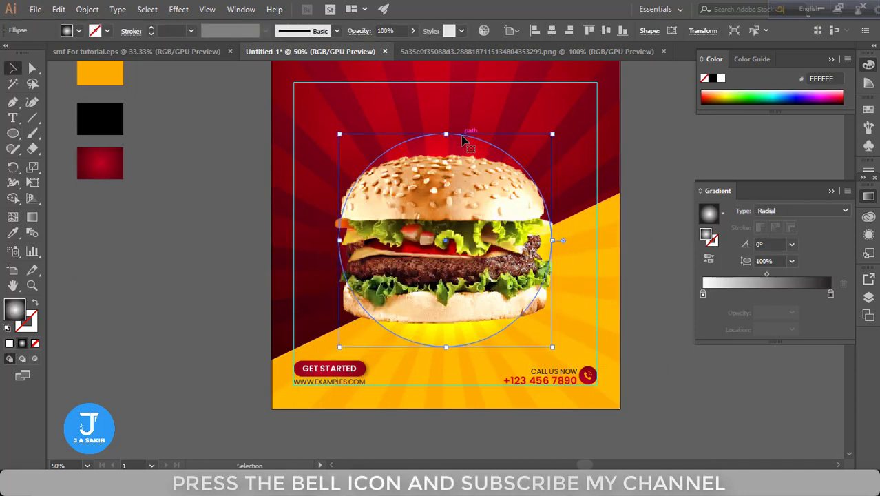
double_click(829, 295)
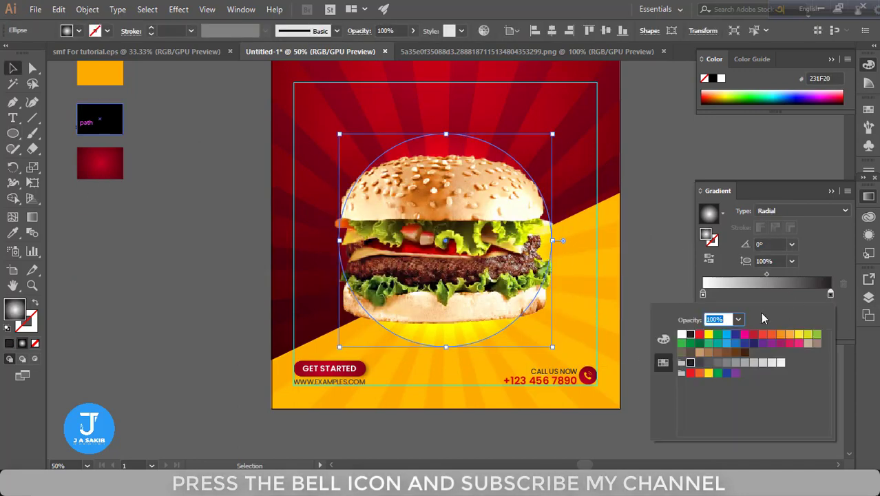
click(737, 319)
click(751, 165)
click(737, 319)
click(754, 178)
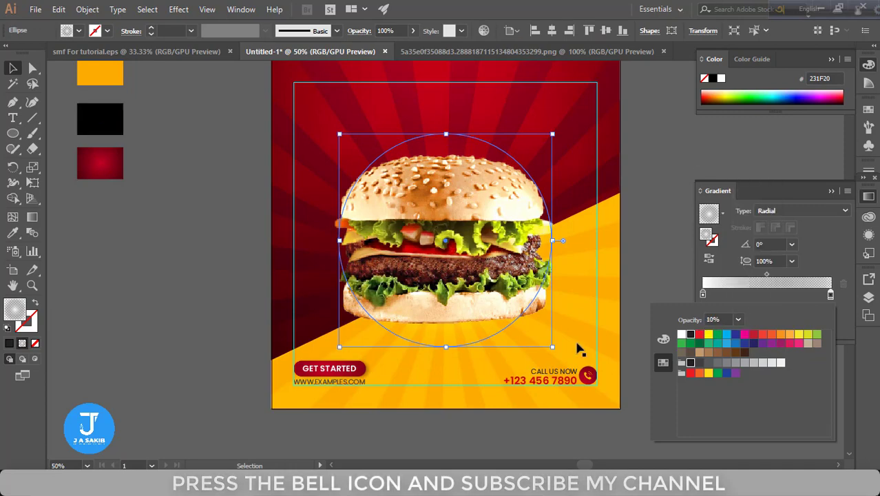
click(584, 372)
drag(552, 347, 587, 381)
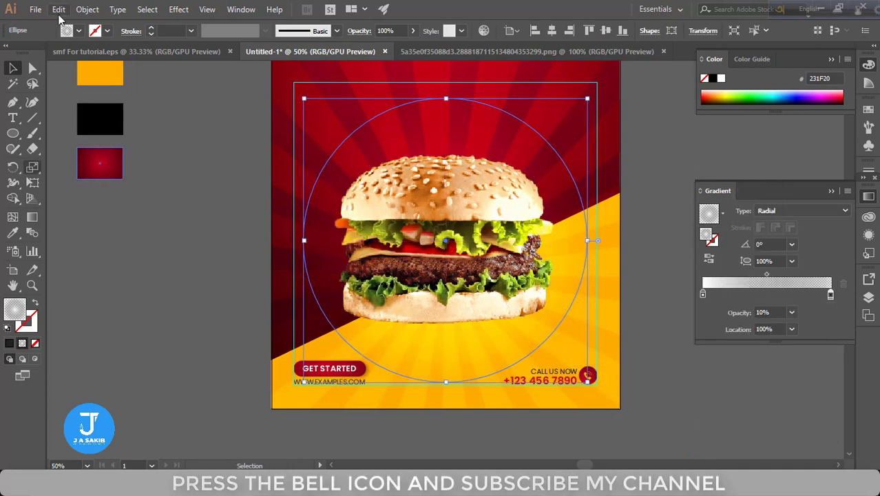
Copy and paste the glow circle, then nudge the large circle outline slightly downward.
click(59, 9)
click(89, 72)
click(58, 9)
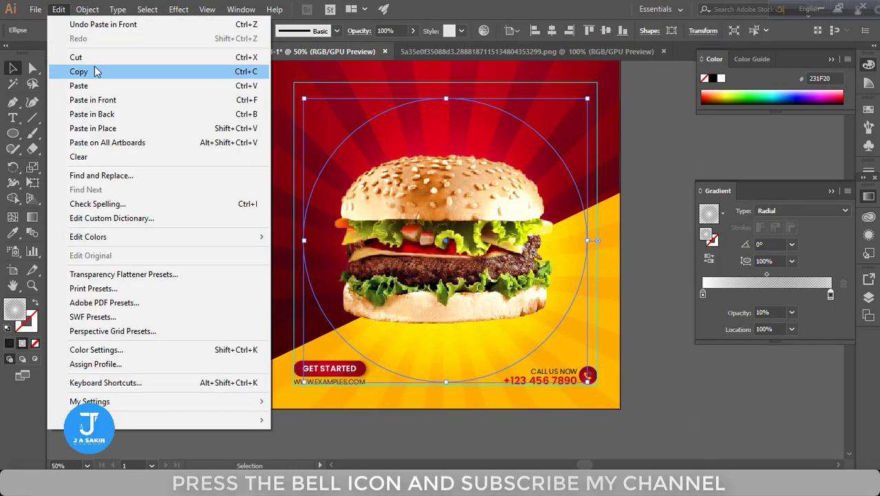
click(119, 85)
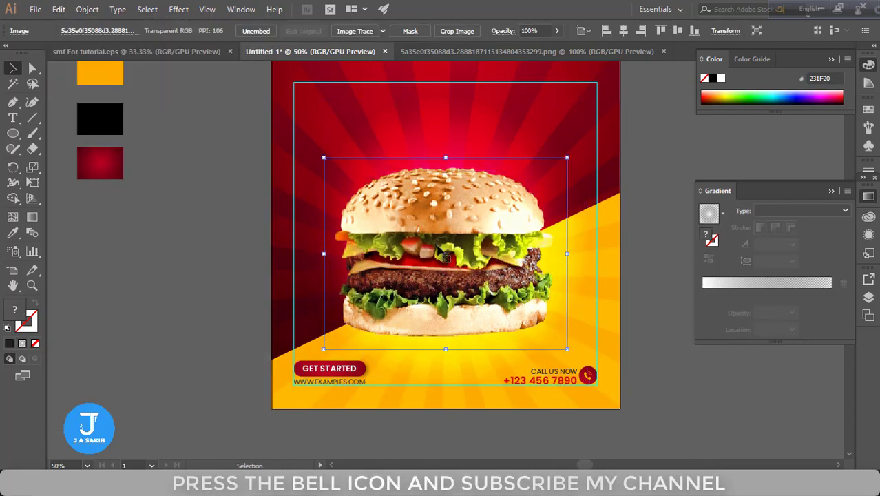
click(449, 125)
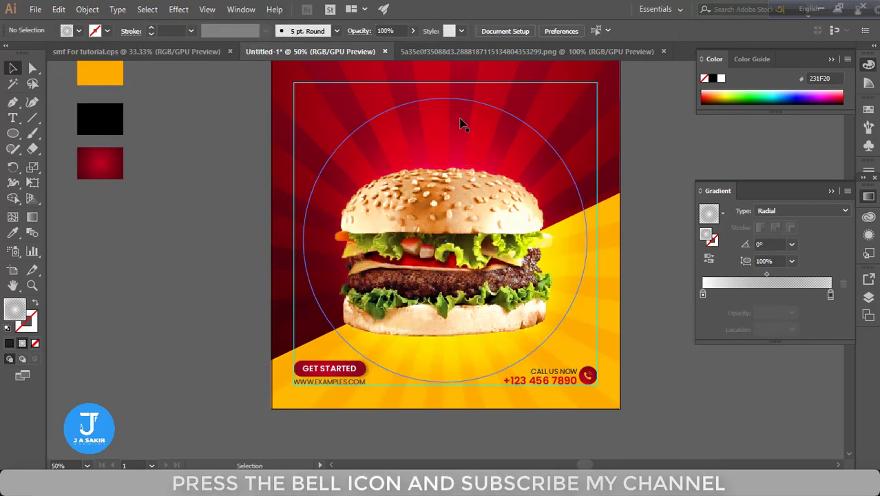
drag(460, 123, 456, 141)
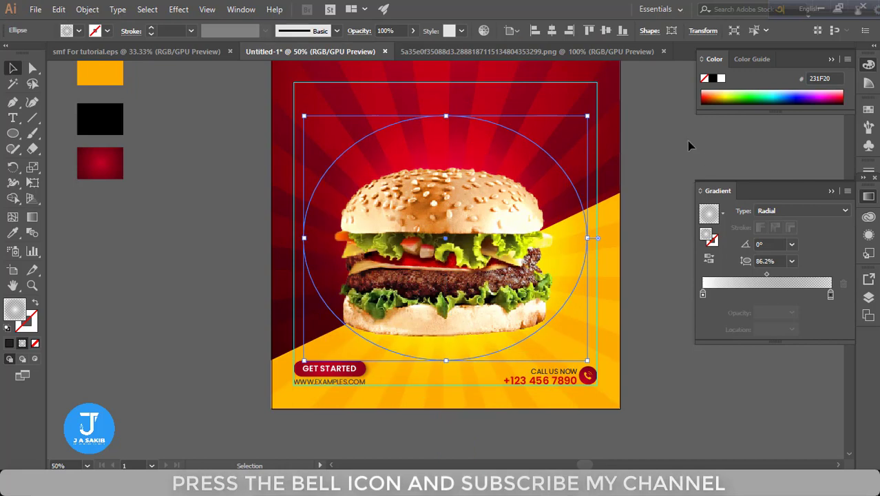
click(675, 202)
click(459, 274)
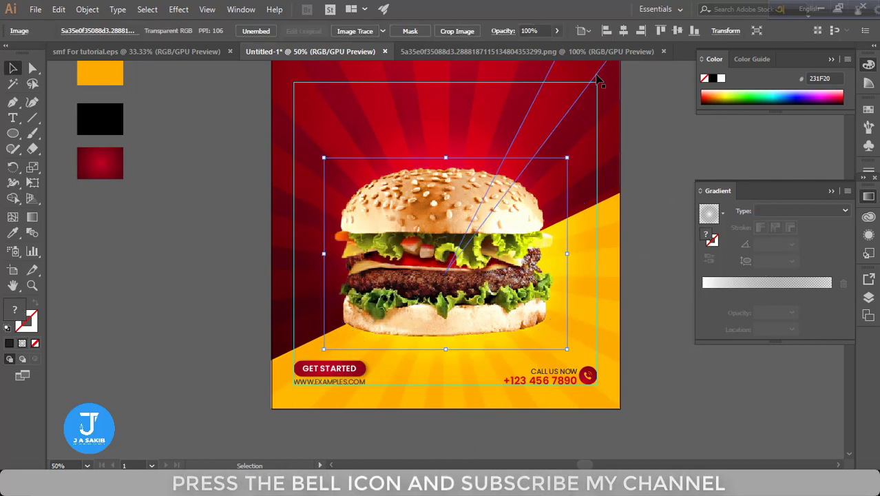
Draw an ellipse filled with a reversed radial White, Black gradient.
click(633, 180)
mouse_move(12, 132)
mouse_down()
mouse_move(69, 166)
mouse_move(231, 311)
mouse_up()
click(722, 213)
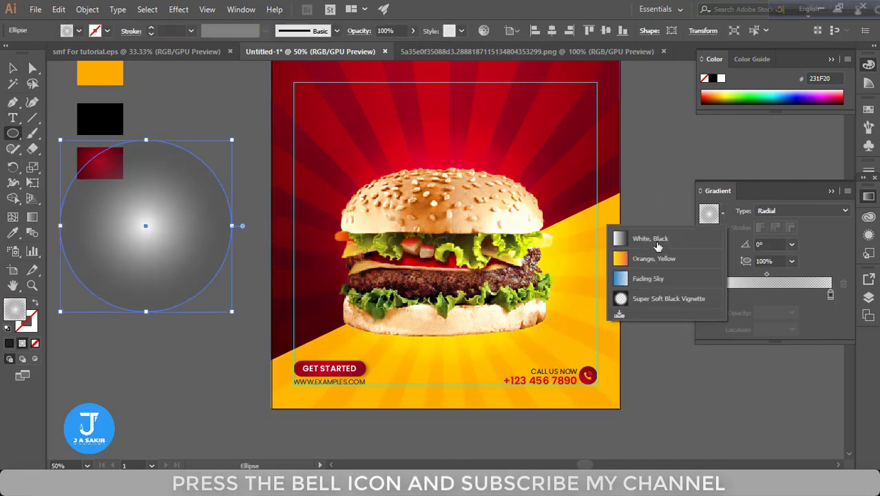
click(657, 246)
click(802, 210)
click(768, 233)
click(709, 260)
Set the ellipse to Multiply at 45% opacity and flatten it under the burger's base.
click(353, 30)
click(247, 53)
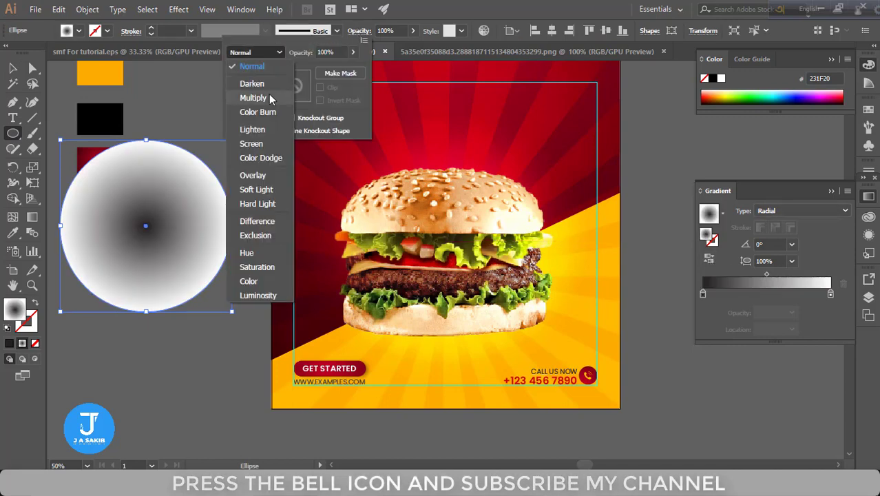
click(268, 94)
text(5)
key(Return)
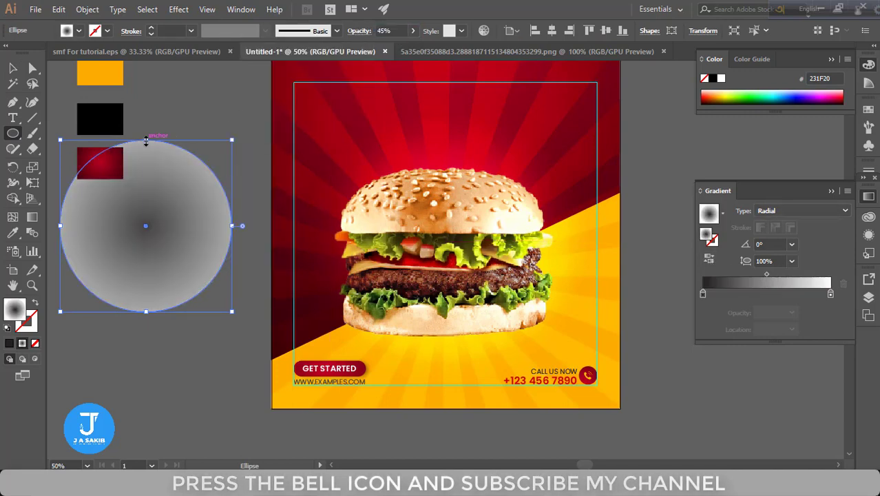
drag(145, 141, 145, 284)
drag(449, 336, 449, 337)
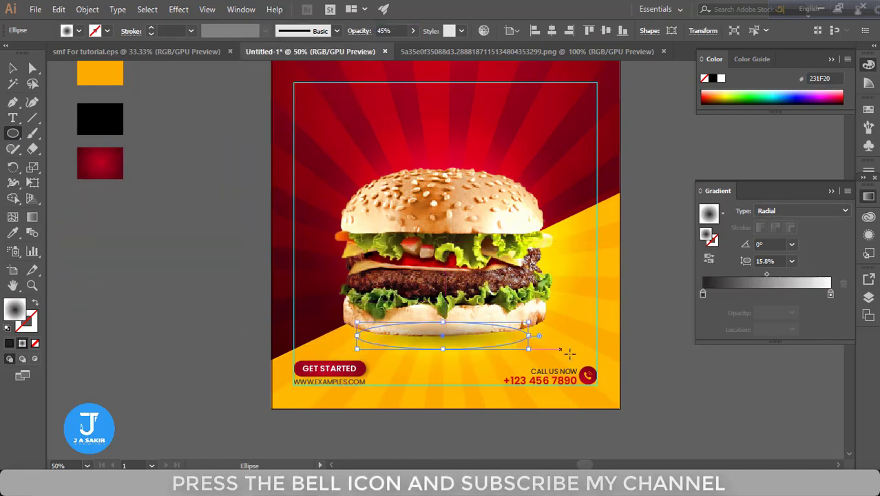
drag(541, 355, 573, 356)
Bring the burger photo in front of the shadow and shift it slightly up-left.
right_click(457, 198)
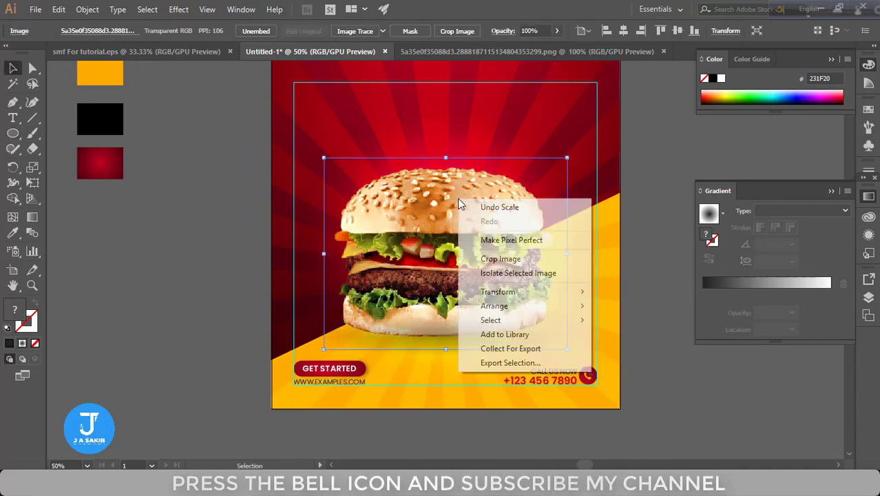
click(590, 305)
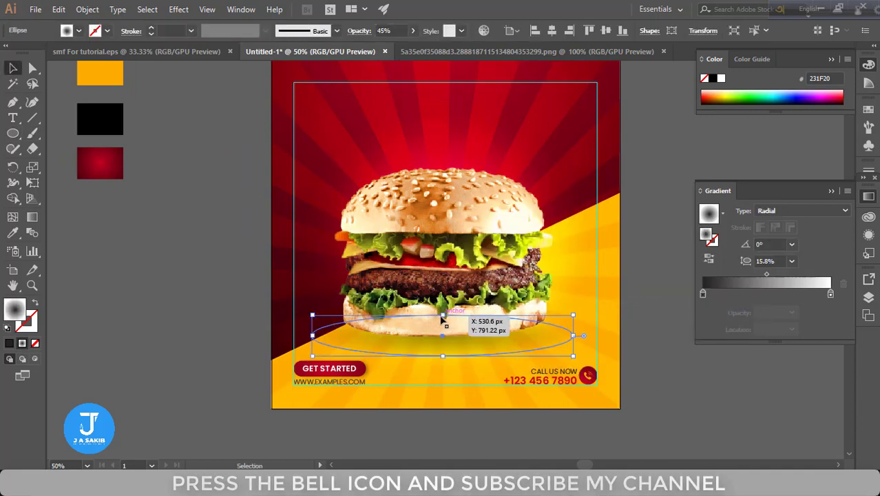
mouse_move(440, 329)
mouse_down()
mouse_move(436, 320)
mouse_move(460, 318)
mouse_up()
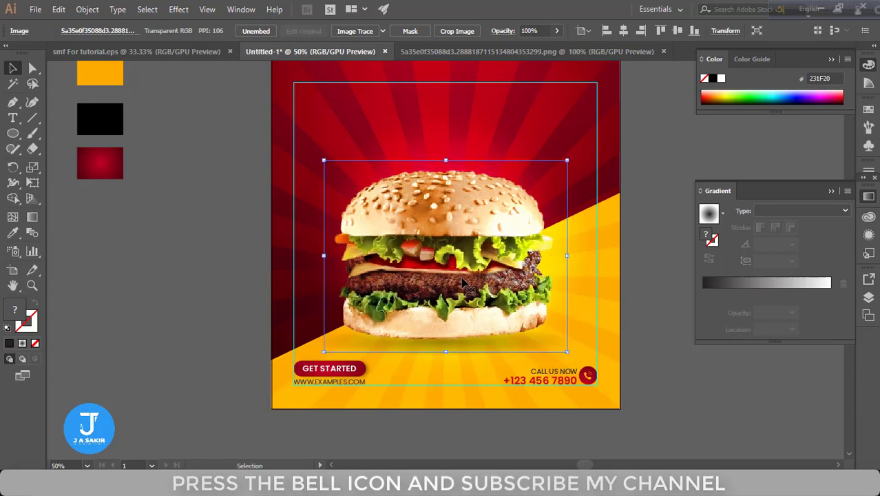
click(711, 412)
Adjust the size of the large gradient glow circle behind the burger.
scroll(696, 367, up, 1)
click(444, 159)
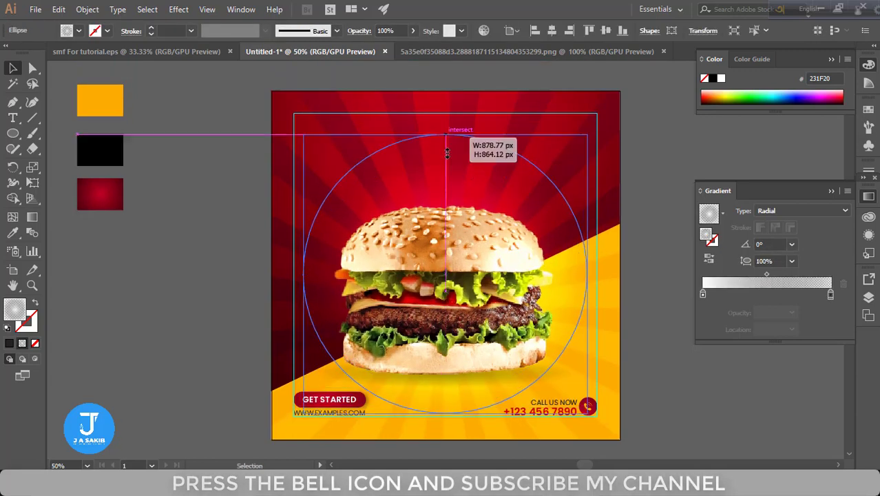
drag(466, 152, 460, 175)
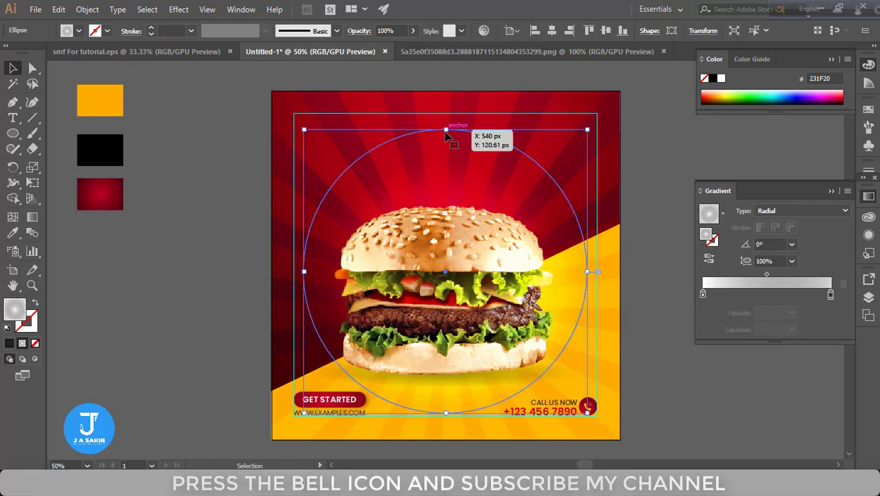
drag(446, 131, 446, 163)
click(674, 426)
scroll(677, 426, up, 1)
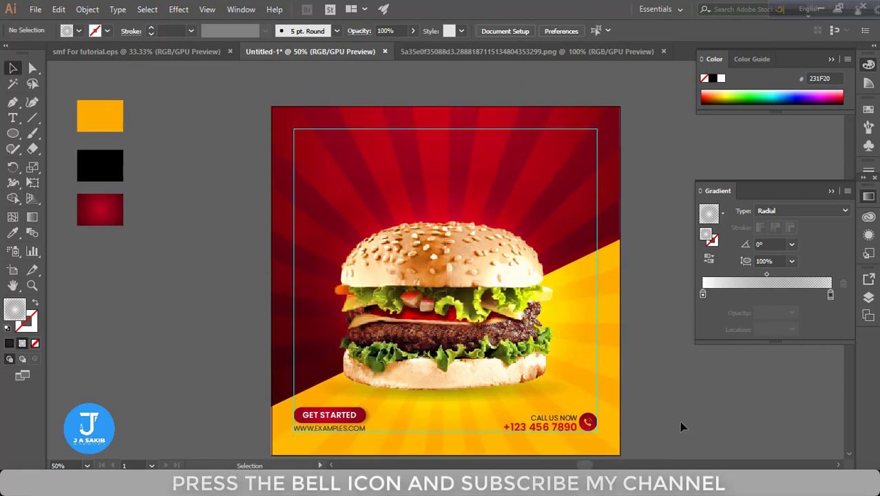
Group the SUPER DELICIOUS Burger headline with its leaf accents and drag it into the burger post.
click(227, 50)
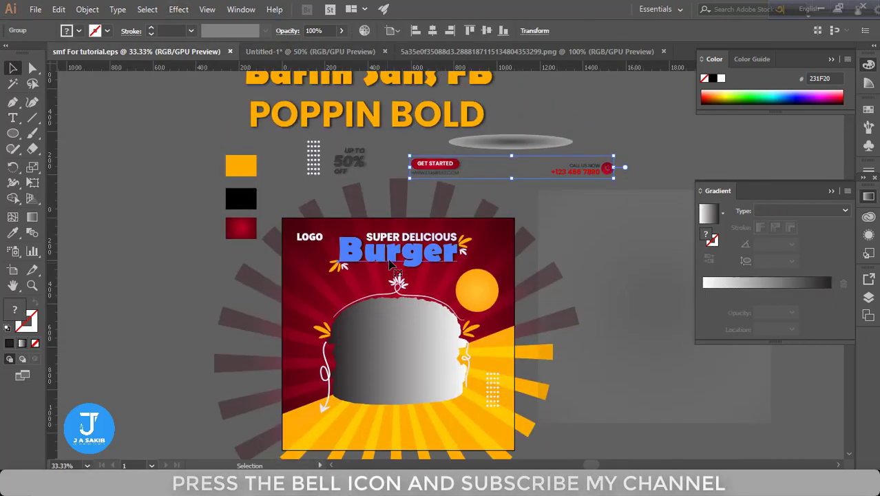
drag(393, 269, 224, 232)
key(ctrl+z)
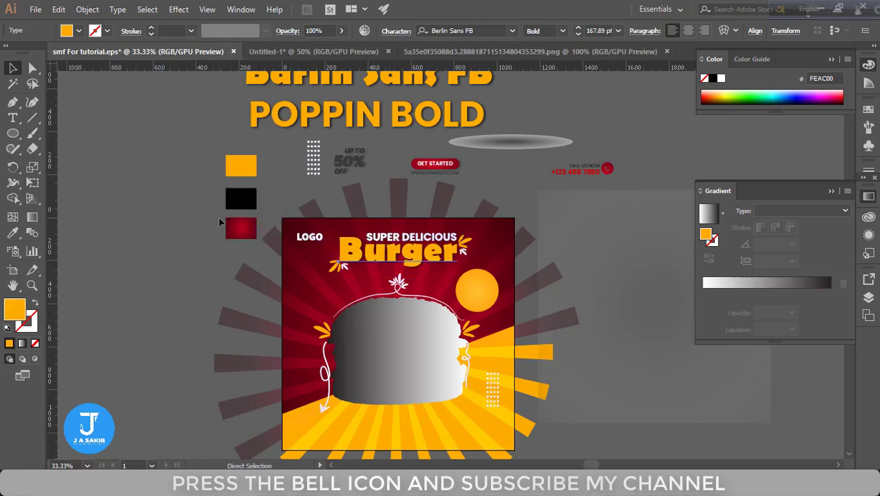
key(ctrl+1)
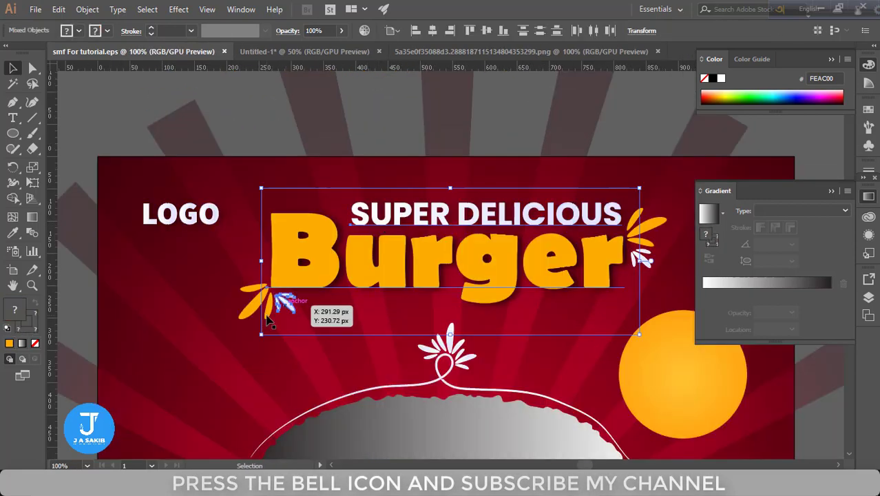
right_click(470, 228)
click(510, 307)
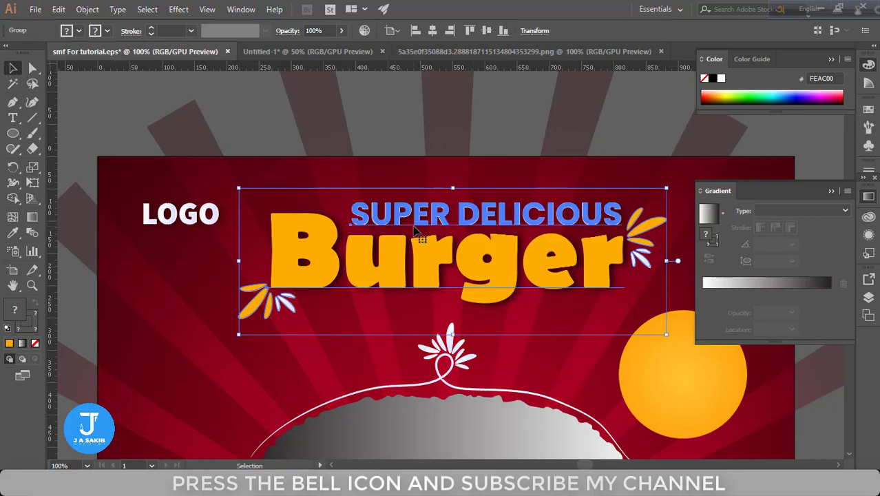
mouse_move(415, 206)
mouse_down()
mouse_move(464, 123)
mouse_move(463, 134)
mouse_up()
Place the LOGO from the reference file in the burger post's top-left corner.
click(527, 51)
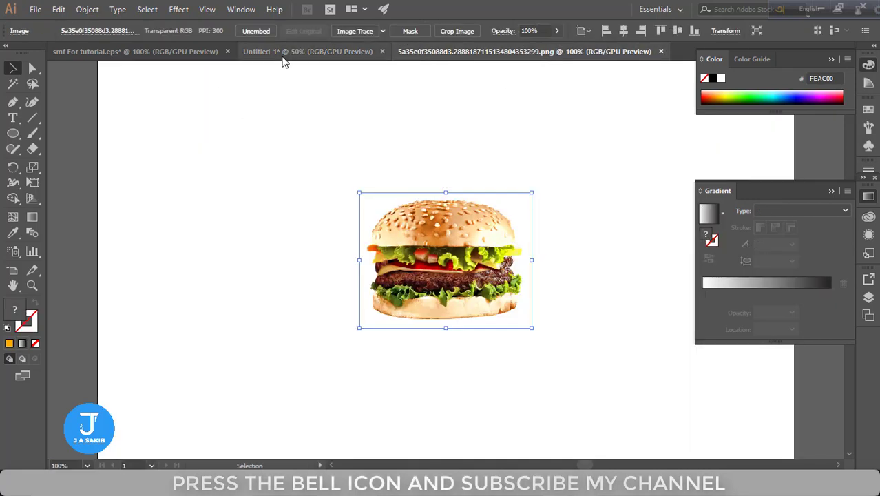
click(281, 51)
click(163, 51)
click(180, 213)
click(293, 52)
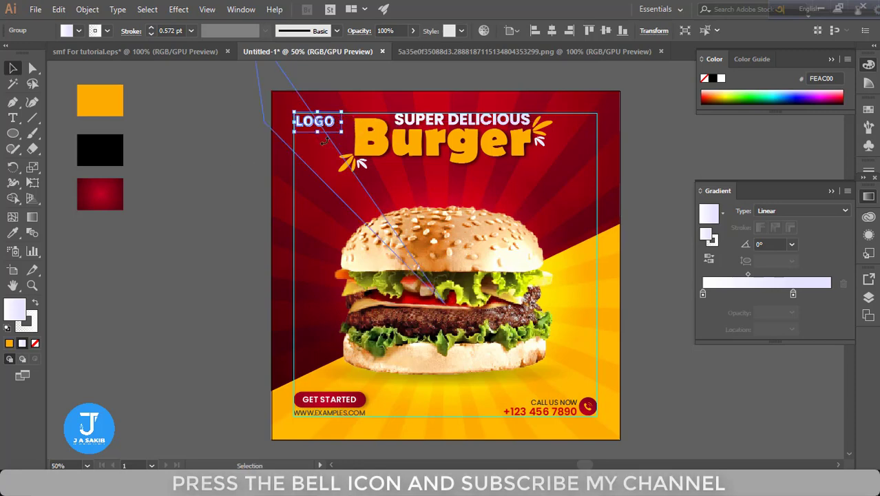
key(ctrl+plus)
key(ctrl+plus)
key(ctrl+plus)
drag(391, 298, 348, 263)
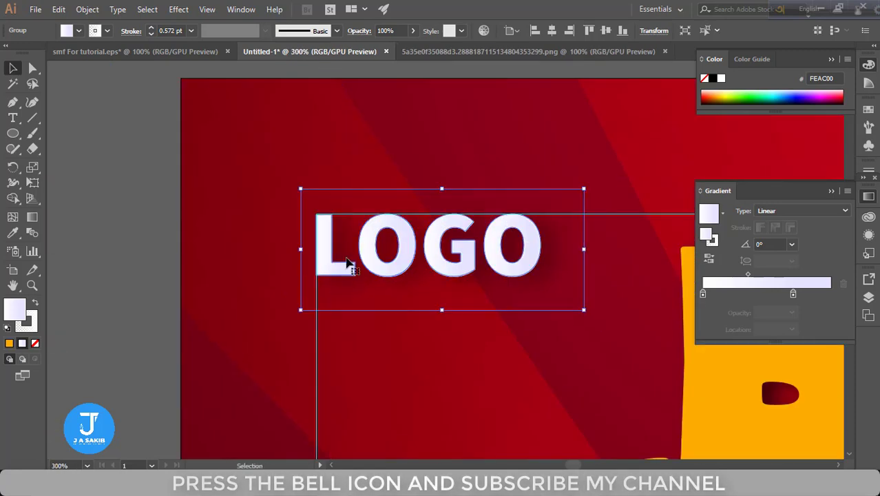
key(ctrl+minus)
key(ctrl+minus)
key(ctrl+minus)
key(ctrl+minus)
key(ctrl+minus)
click(829, 192)
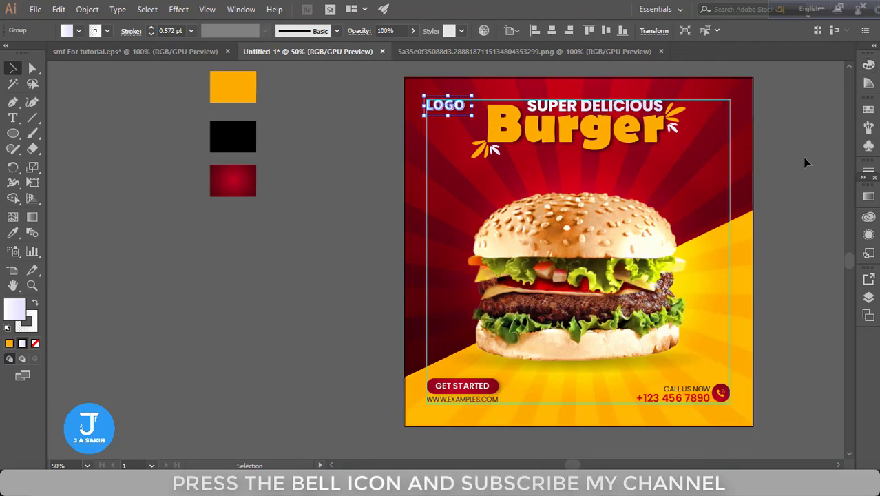
click(524, 51)
key(ctrl+shift+Tab)
key(ctrl+shift+Tab)
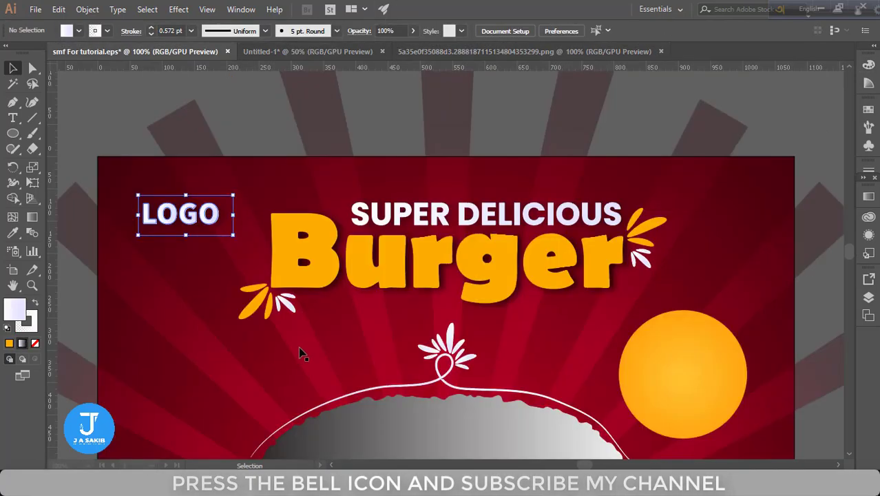
Group the bun-outline line art with its leaves and flower in the tutorial file.
scroll(299, 353, down, 5)
scroll(506, 177, down, 5)
click(224, 293)
scroll(454, 165, up, 2)
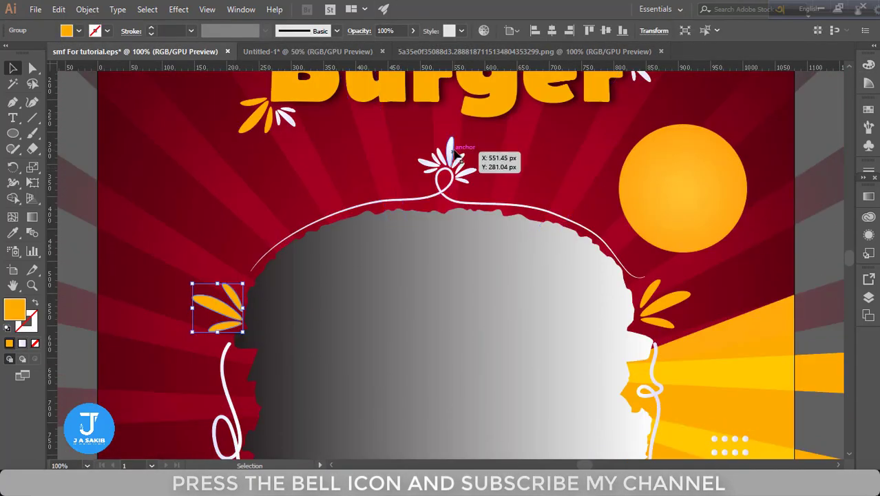
shift+click(452, 165)
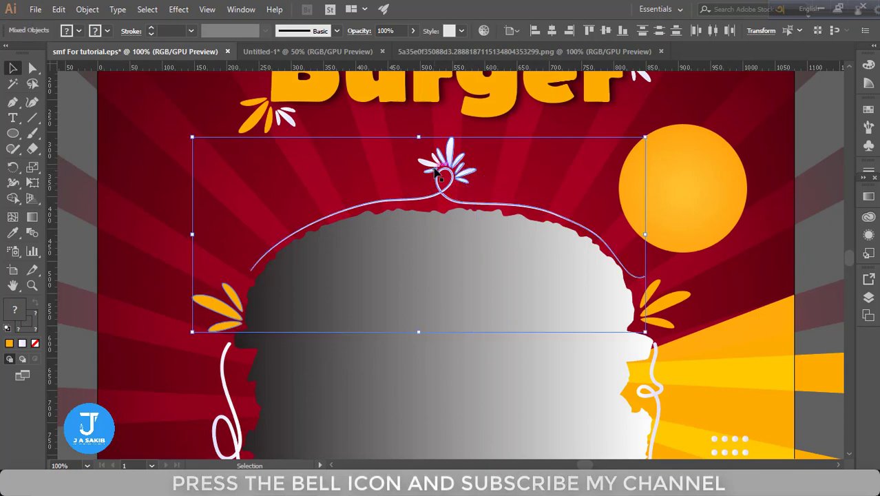
right_click(437, 172)
click(455, 245)
Bring the bun outline into the burger post, scaled and positioned around the burger's top.
drag(346, 113, 511, 162)
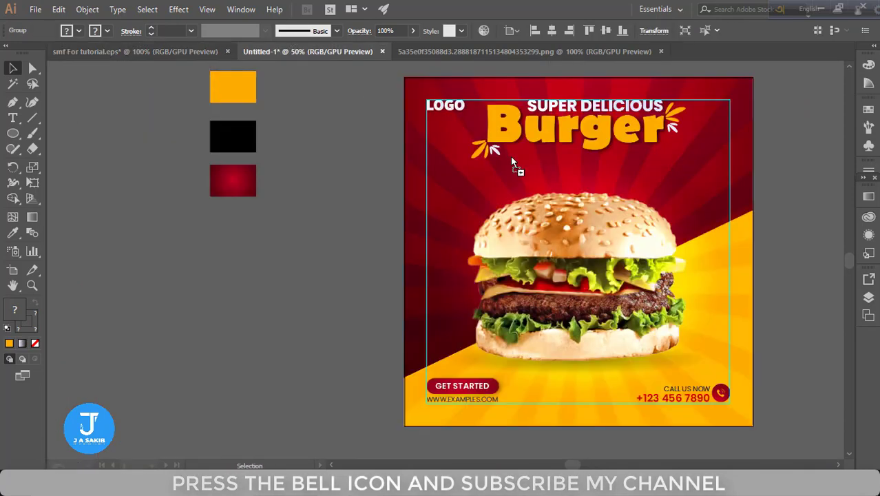
drag(601, 182, 578, 168)
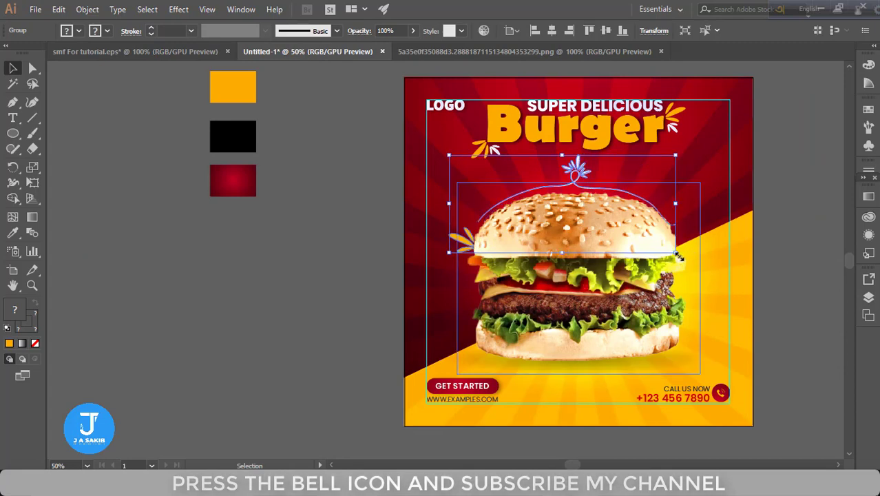
drag(677, 256, 449, 261)
drag(598, 177, 580, 177)
click(799, 271)
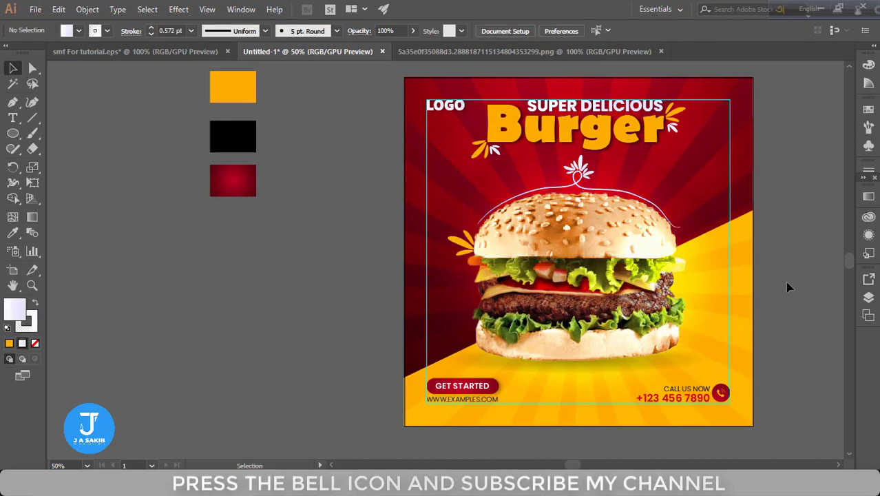
Copy the right-hand swirl with its yellow leaves beside the burger's right side.
click(441, 52)
click(135, 51)
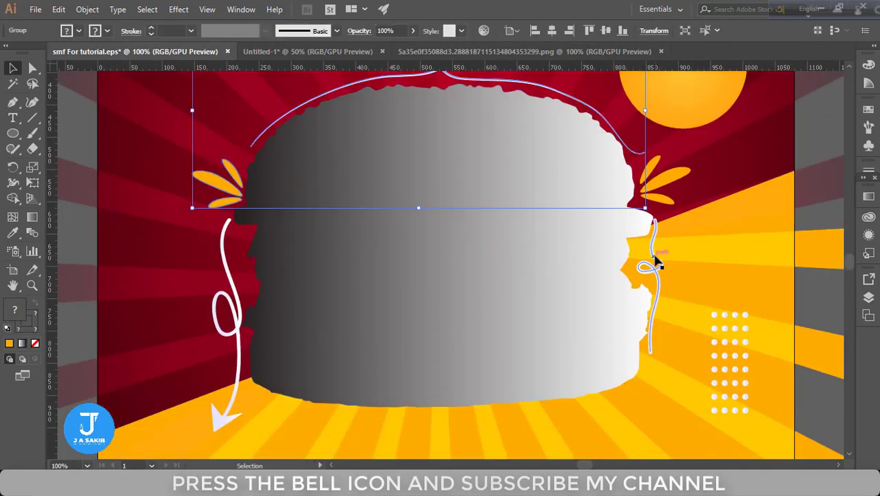
click(657, 262)
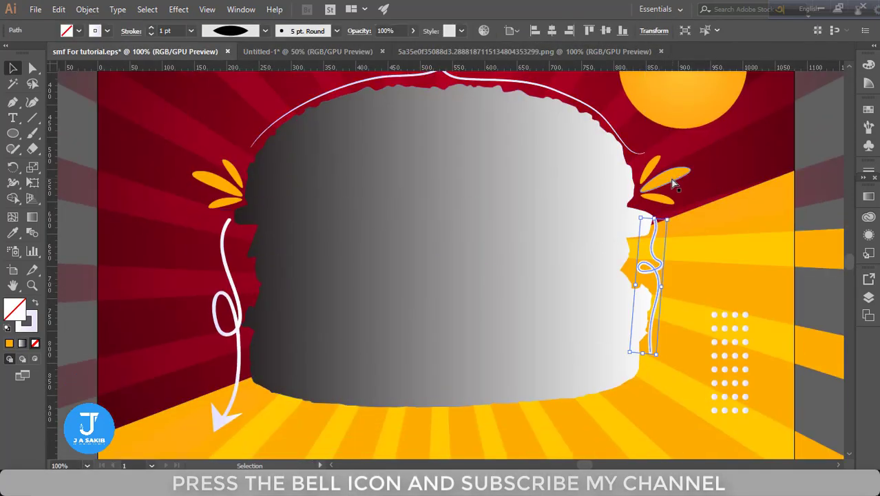
shift+click(674, 183)
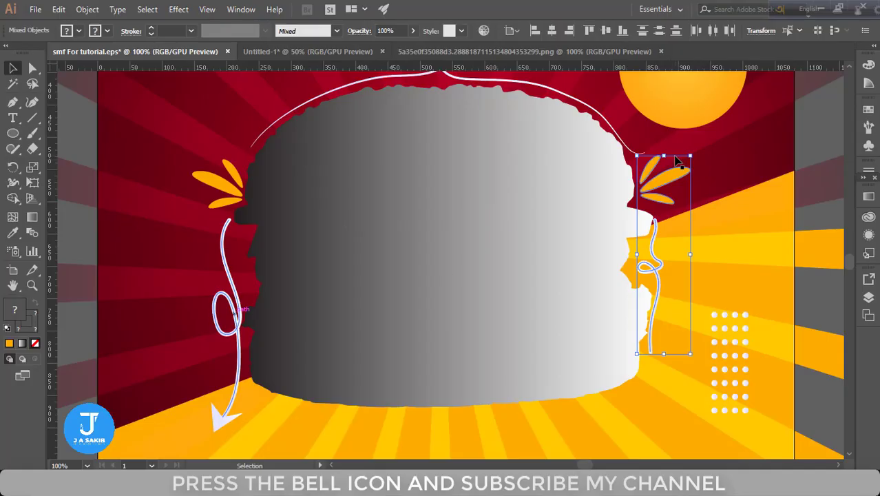
click(660, 51)
mouse_move(664, 289)
mouse_down()
mouse_move(569, 162)
mouse_move(724, 271)
mouse_move(685, 242)
mouse_up()
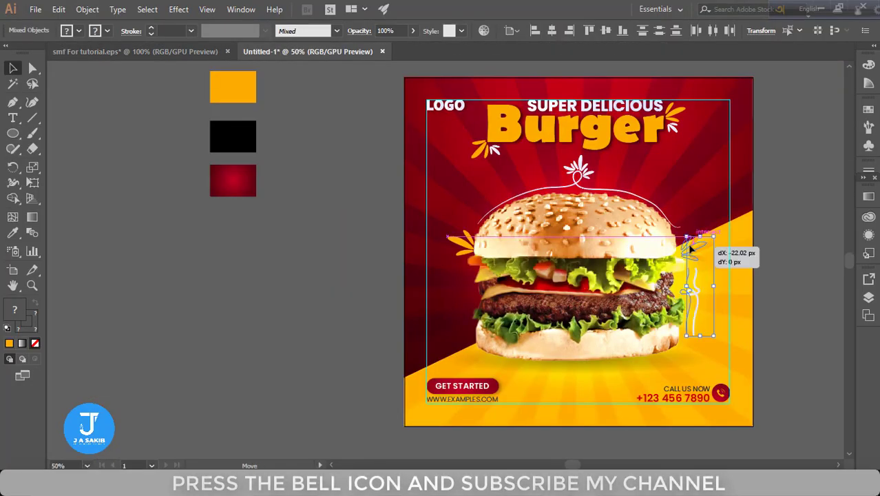
click(765, 375)
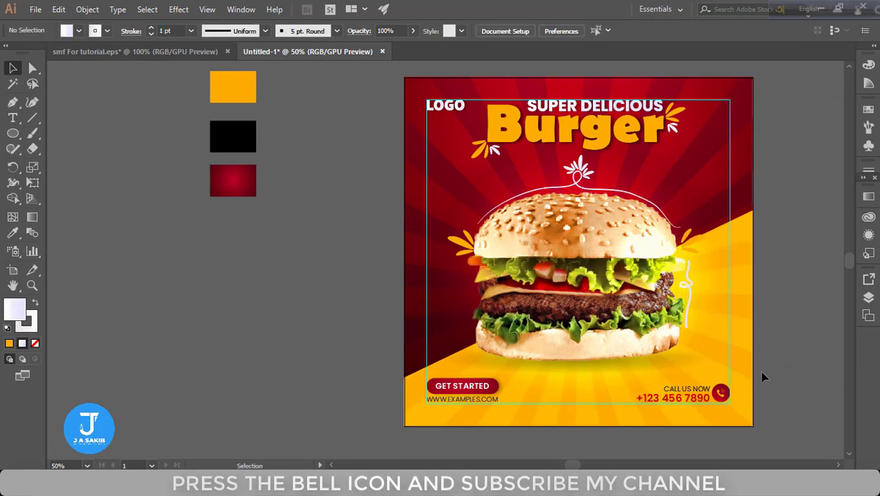
scroll(785, 342, down, 1)
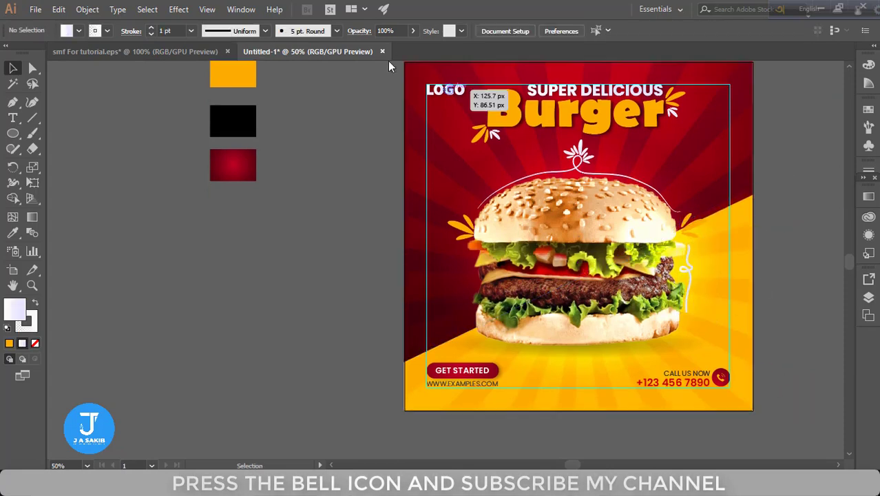
Place the curling arrow swirl beside the burger's left side.
click(91, 55)
drag(234, 382, 299, 213)
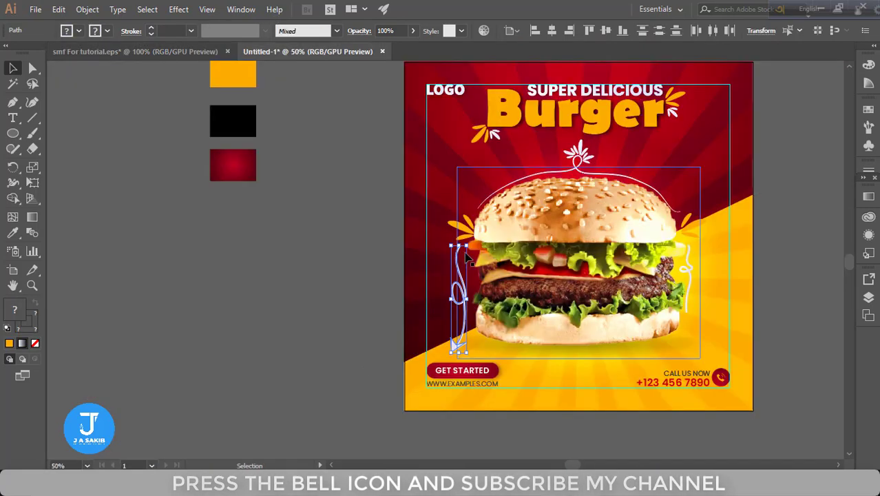
drag(468, 300, 471, 325)
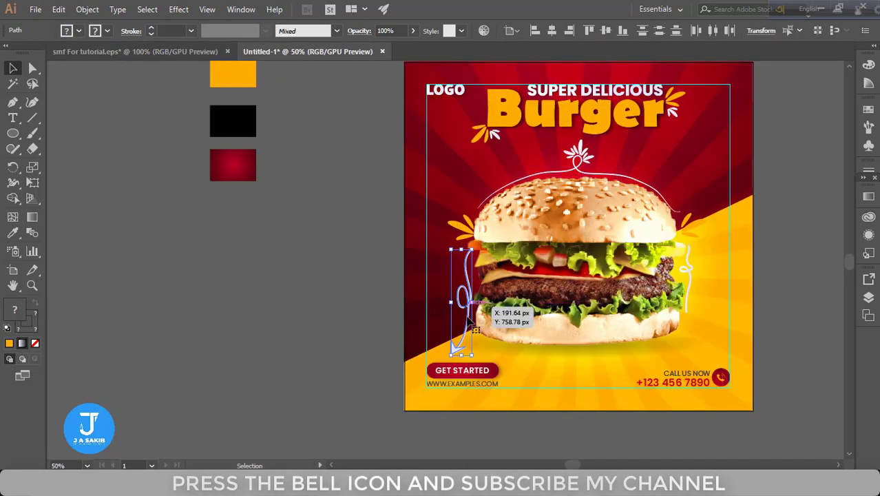
click(351, 303)
scroll(368, 334, up, 2)
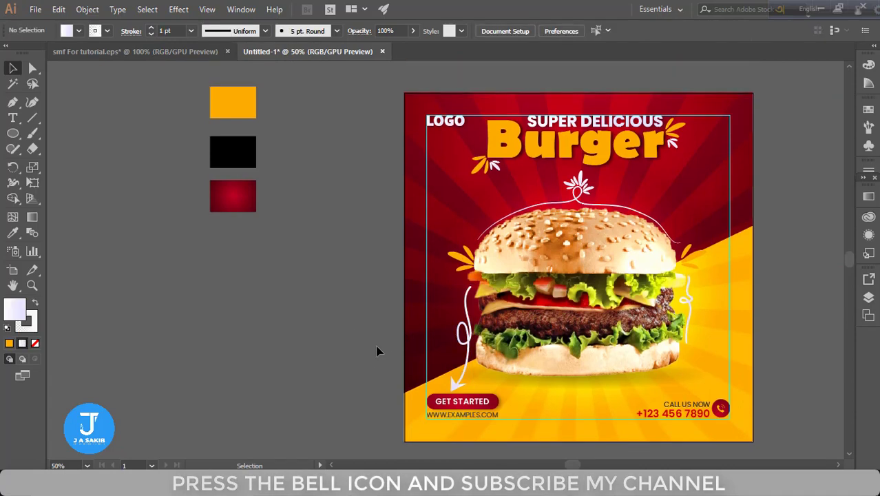
scroll(377, 350, up, 1)
double_click(491, 114)
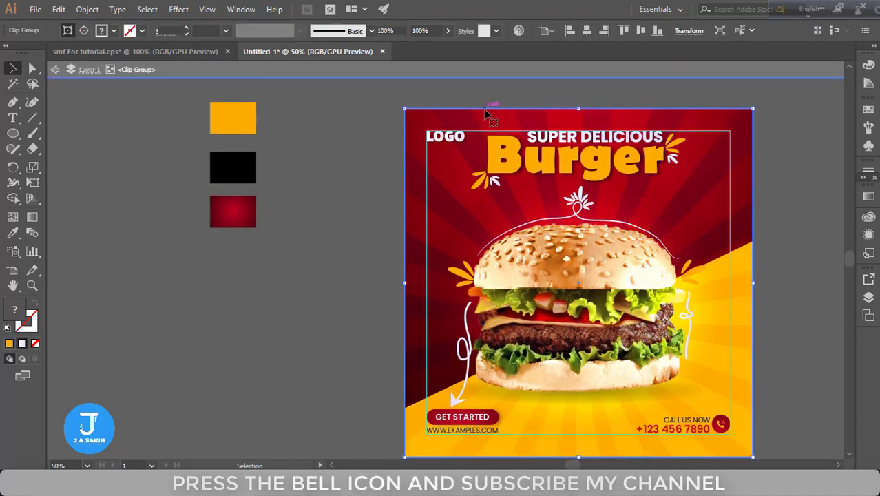
double_click(334, 224)
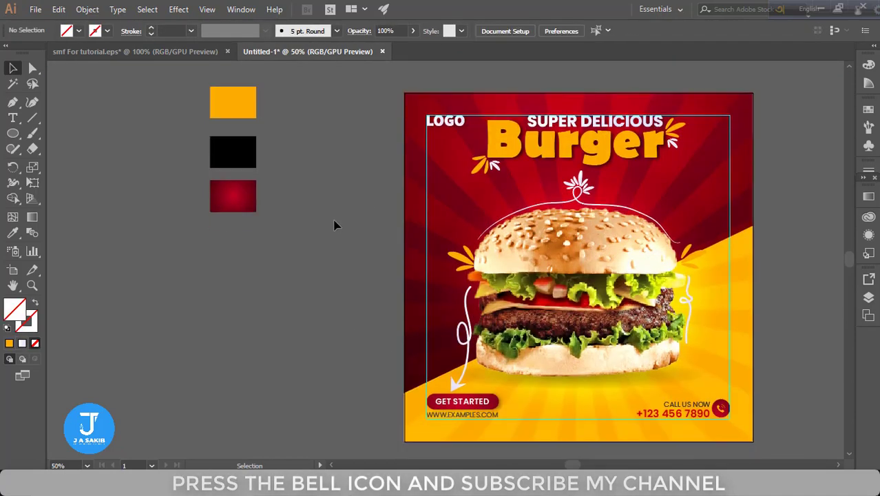
Build the UP TO 50% OFF badge from the orange circle and text at upper right.
click(138, 51)
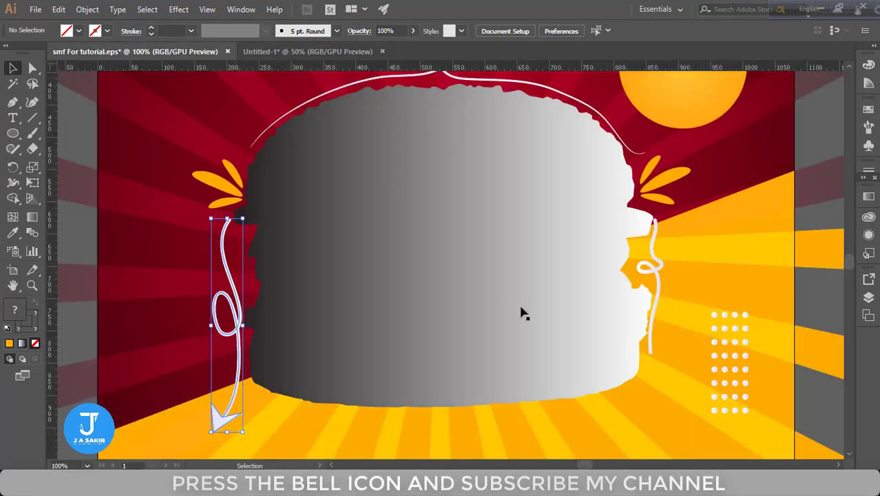
scroll(608, 304, down, 2)
scroll(609, 303, down, 1)
scroll(711, 436, up, 2)
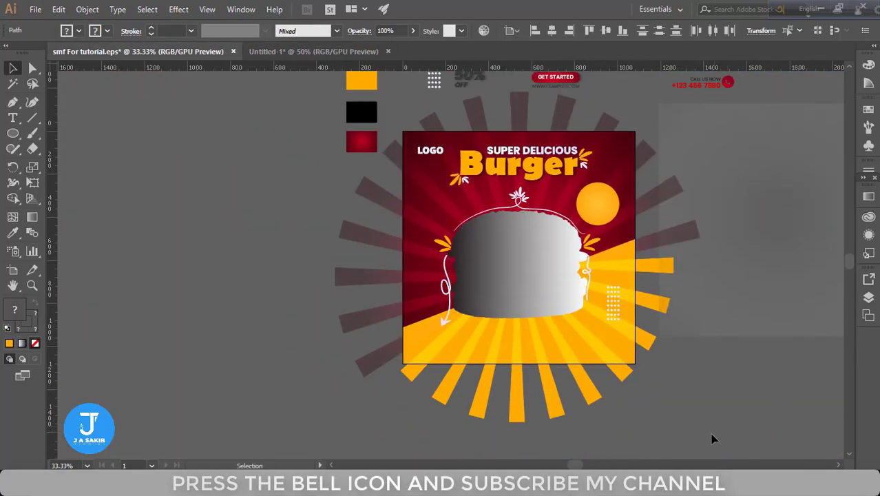
scroll(711, 435, up, 1)
click(262, 51)
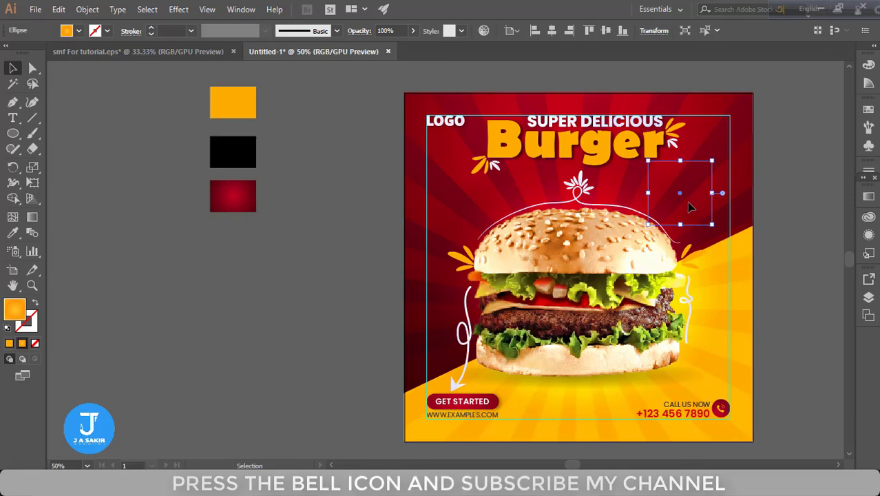
click(138, 51)
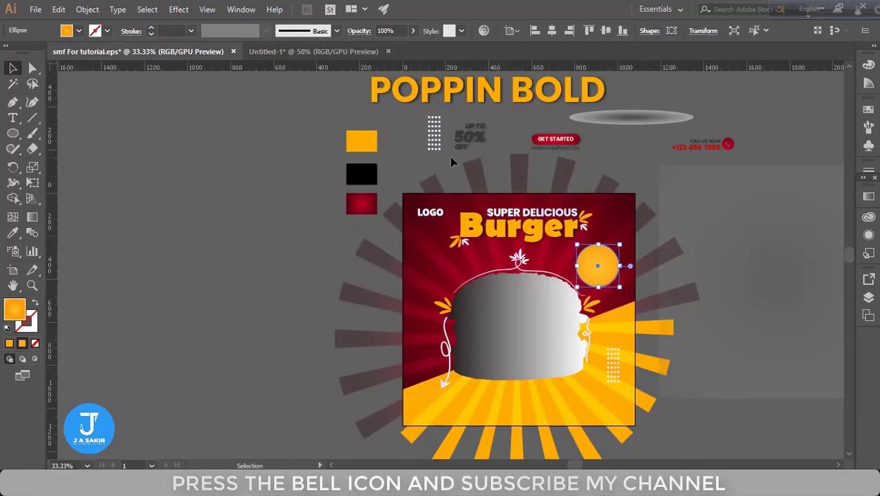
drag(454, 141, 305, 56)
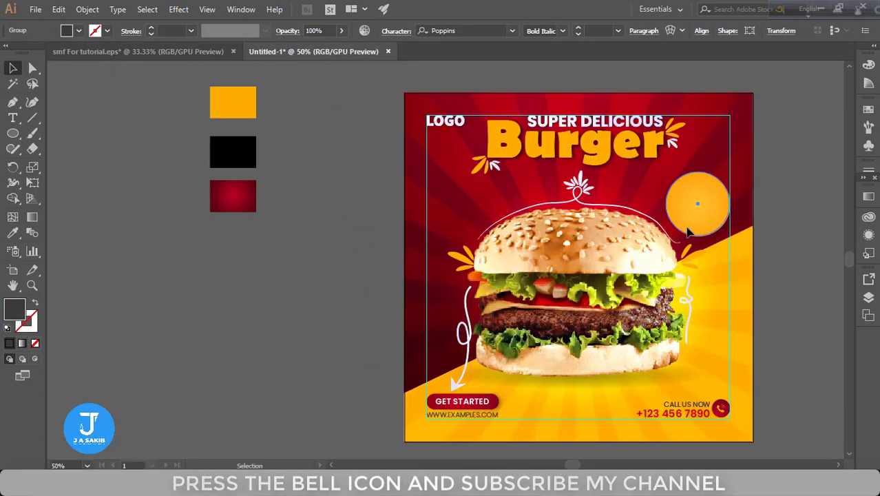
drag(688, 233, 705, 215)
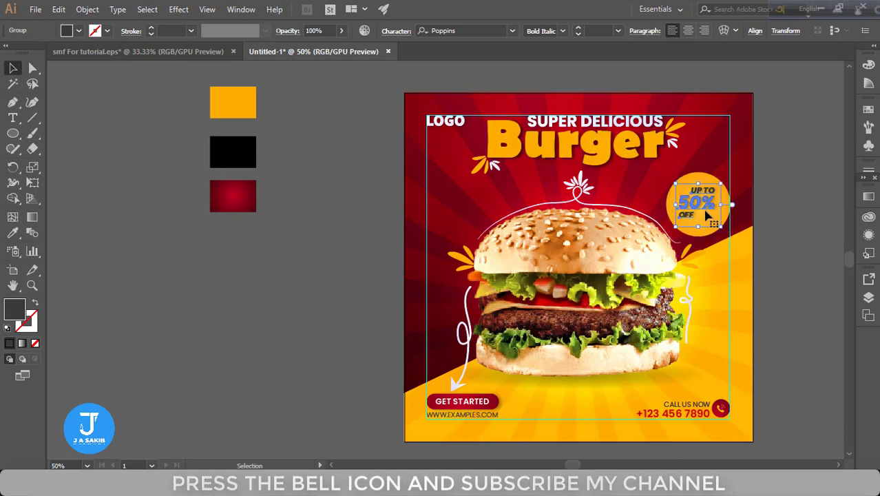
click(785, 249)
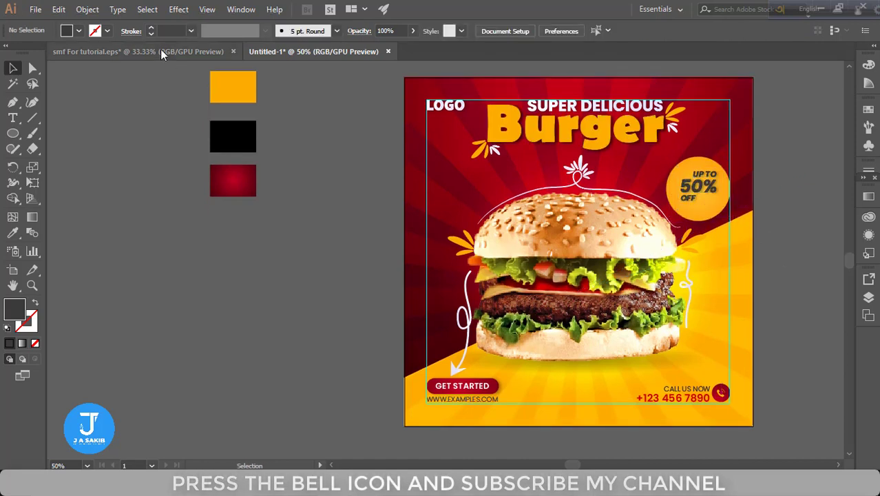
Bring the dotted pattern over and place it at the artboard's lower right.
click(151, 51)
drag(433, 134, 307, 54)
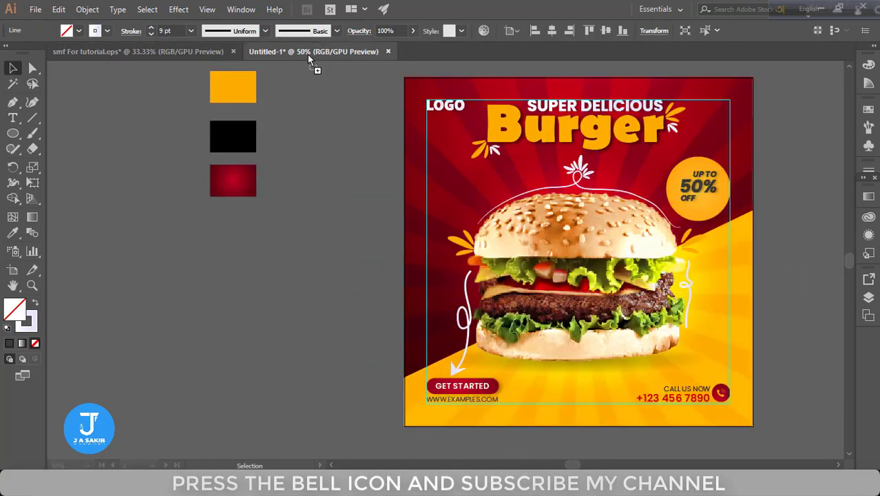
drag(447, 203, 436, 175)
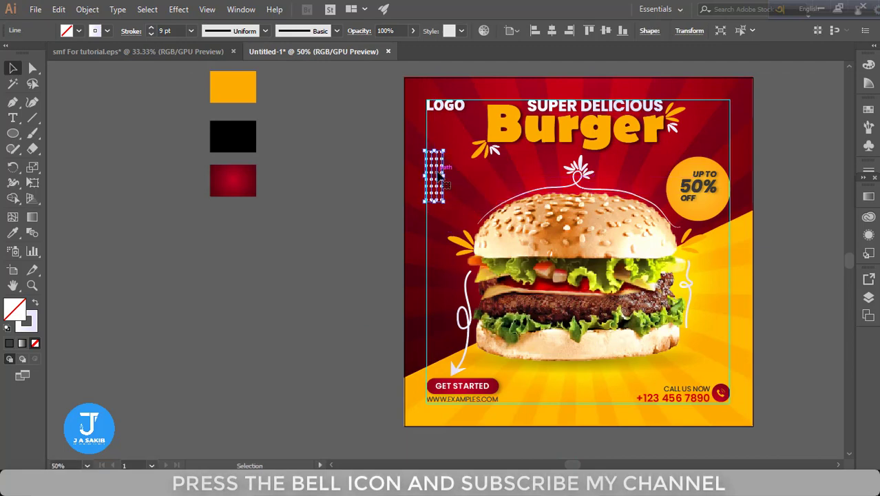
drag(436, 176, 723, 338)
key(ctrl+plus)
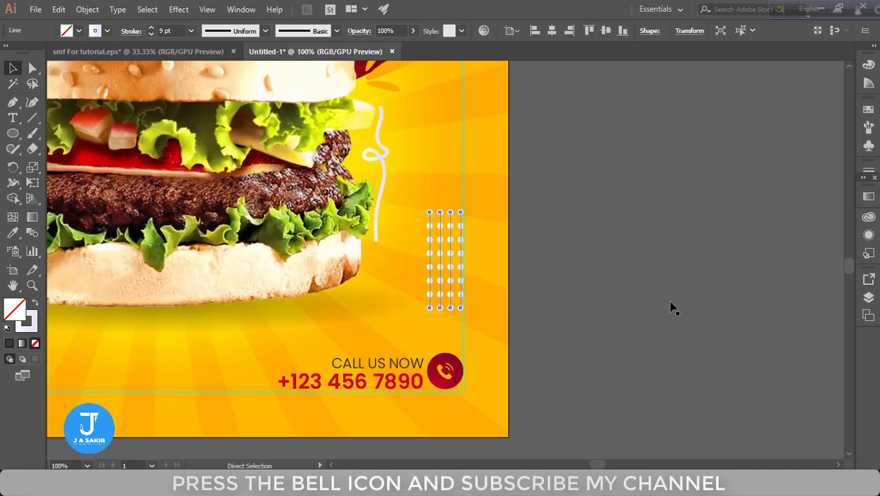
key(ctrl+minus)
Add a second dot grid at the top-left and group both dot grids.
drag(444, 275, 158, 110)
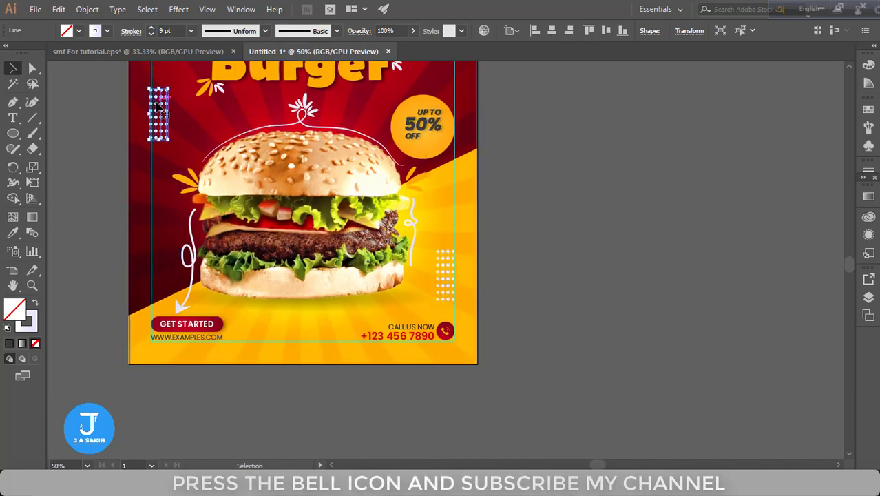
shift+click(447, 276)
right_click(445, 274)
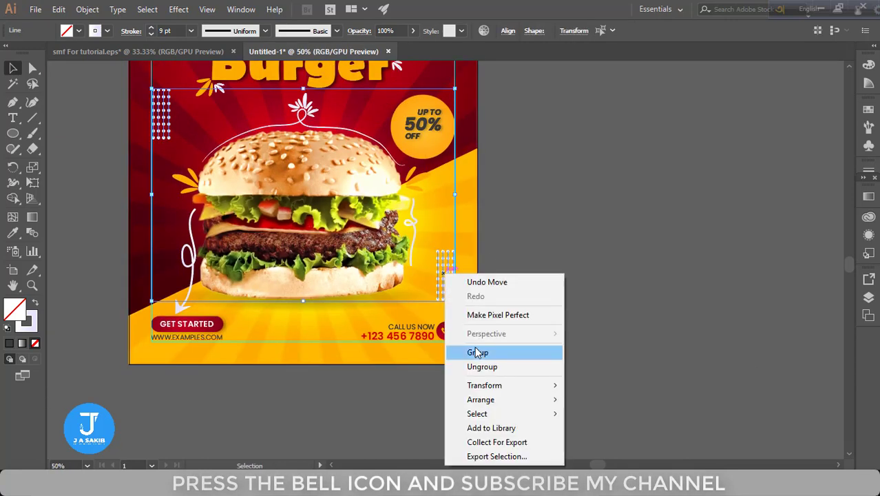
click(478, 353)
click(541, 256)
scroll(529, 253, up, 2)
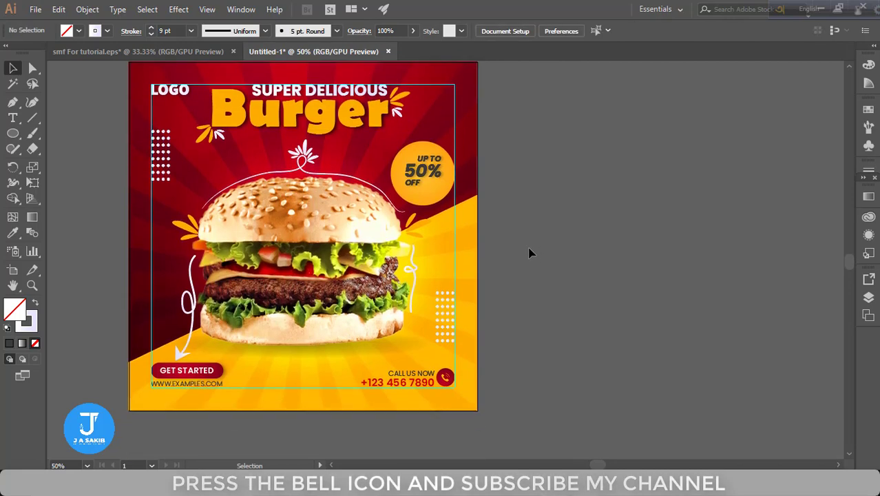
Delete the orange, black and red colour swatch rectangles from the pasteboard.
scroll(648, 388, left, 2)
scroll(523, 399, left, 2)
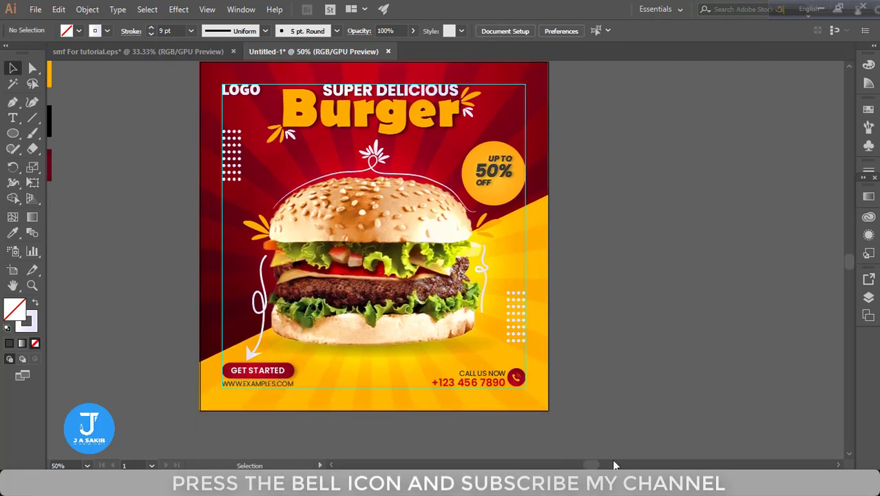
scroll(393, 409, left, 2)
scroll(269, 420, up, 2)
key(Delete)
key(Delete)
scroll(585, 252, down, 2)
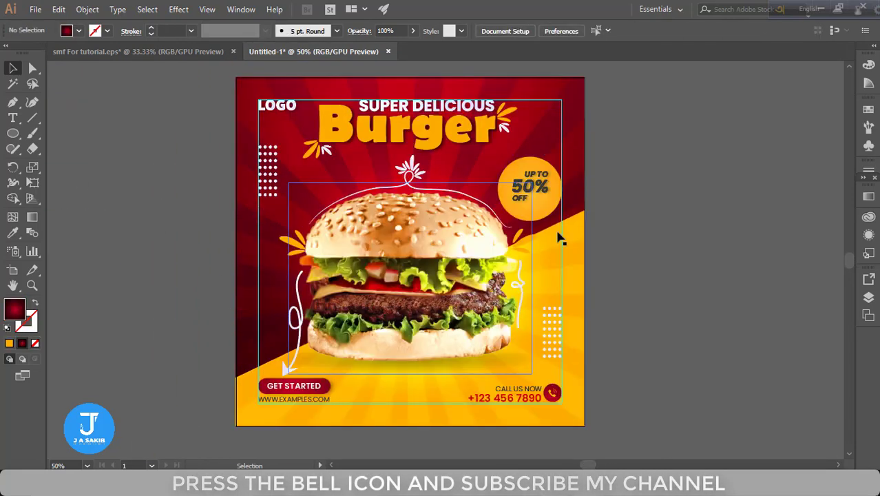
scroll(660, 291, down, 1)
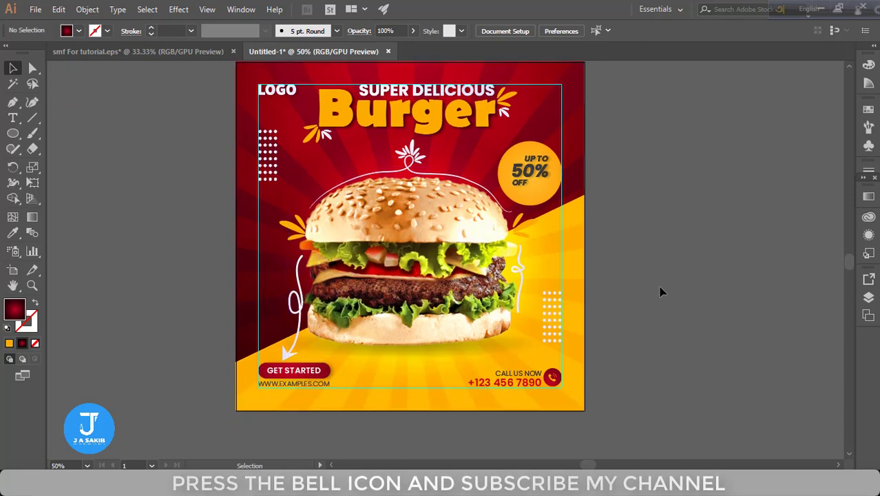
scroll(551, 323, up, 2)
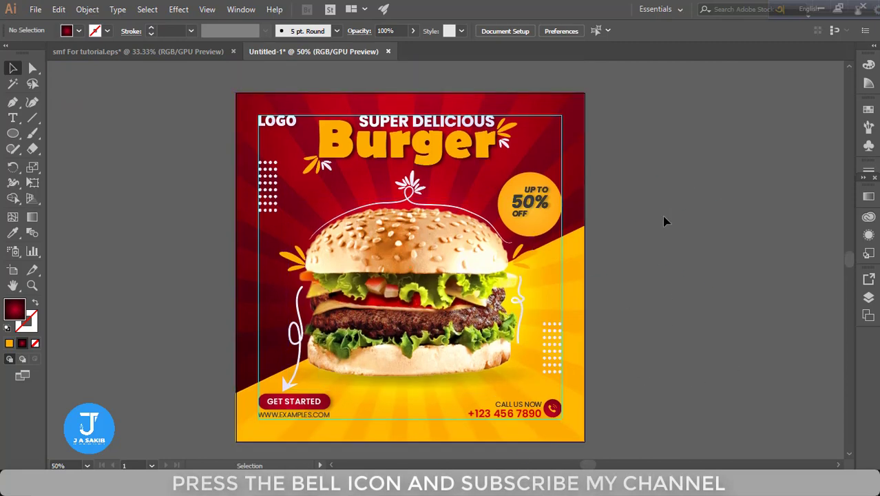
scroll(620, 254, down, 1)
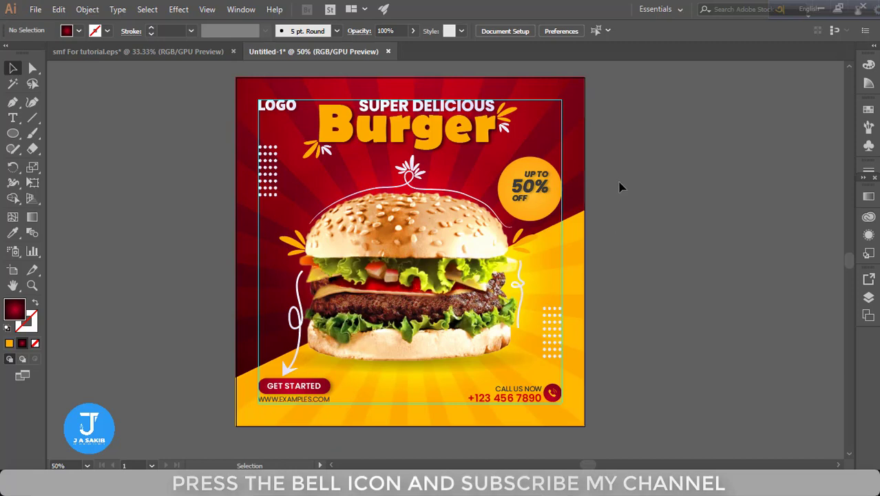